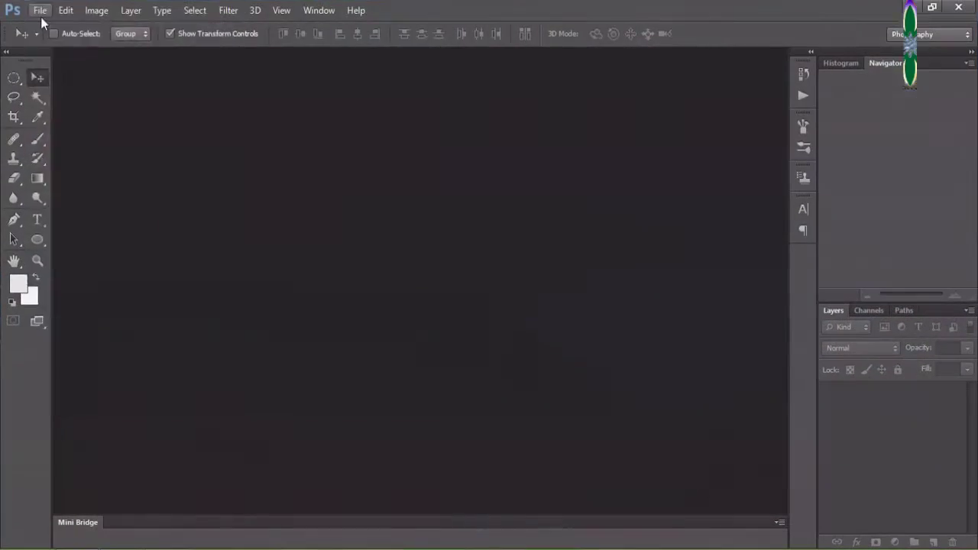
- Open the Golden Gate bridge photo from the vv folder
left_click(40, 14)
left_click(53, 42)
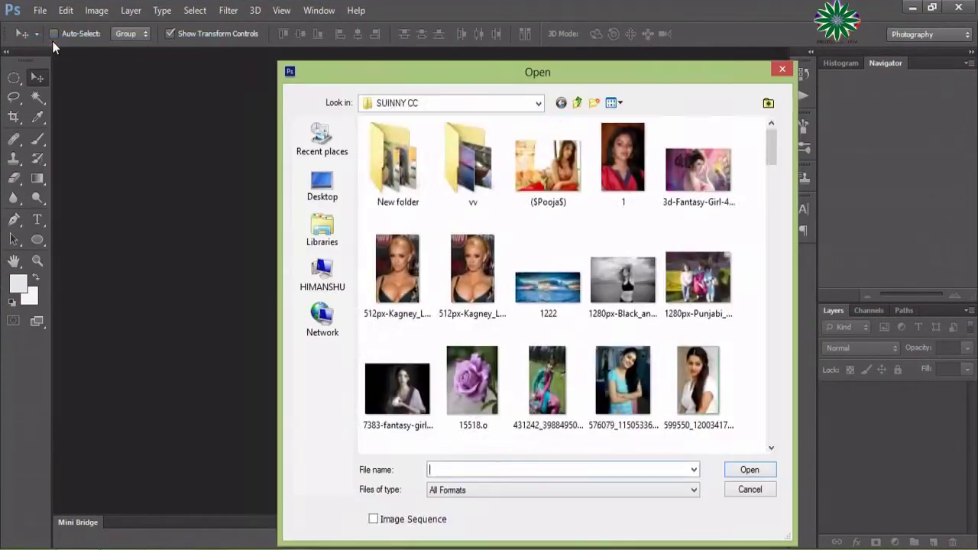
double_click(469, 163)
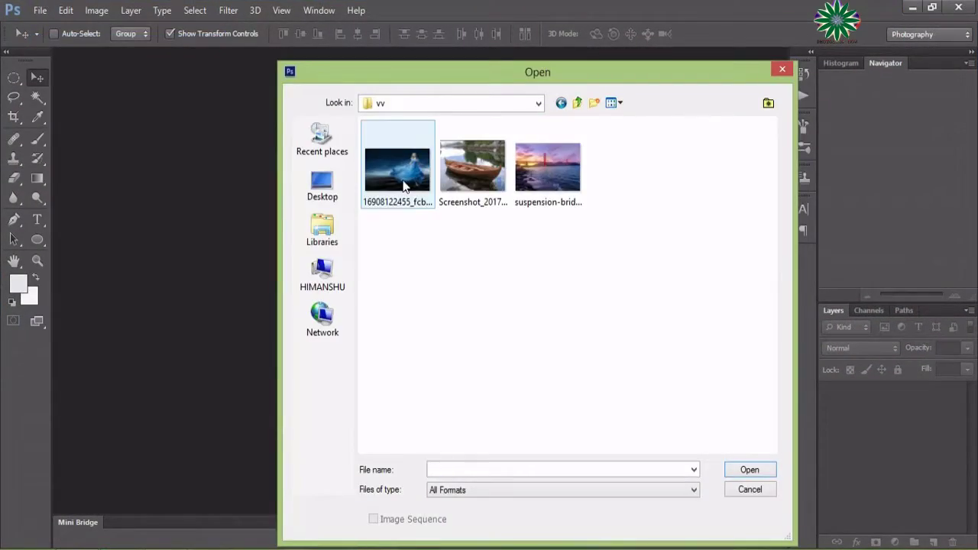
double_click(536, 192)
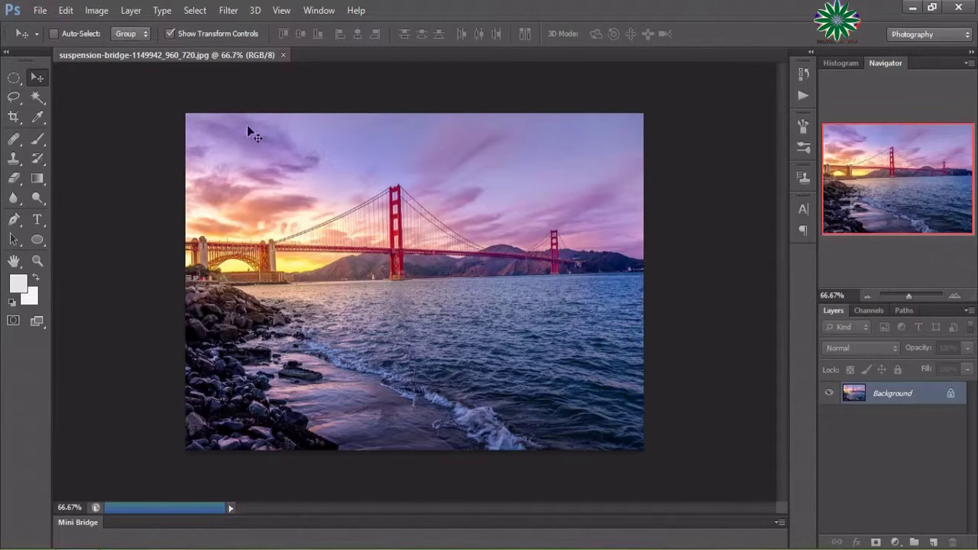
- Open the wooden boat screenshot and the blue-gown photo from the vv folder
left_click(40, 11)
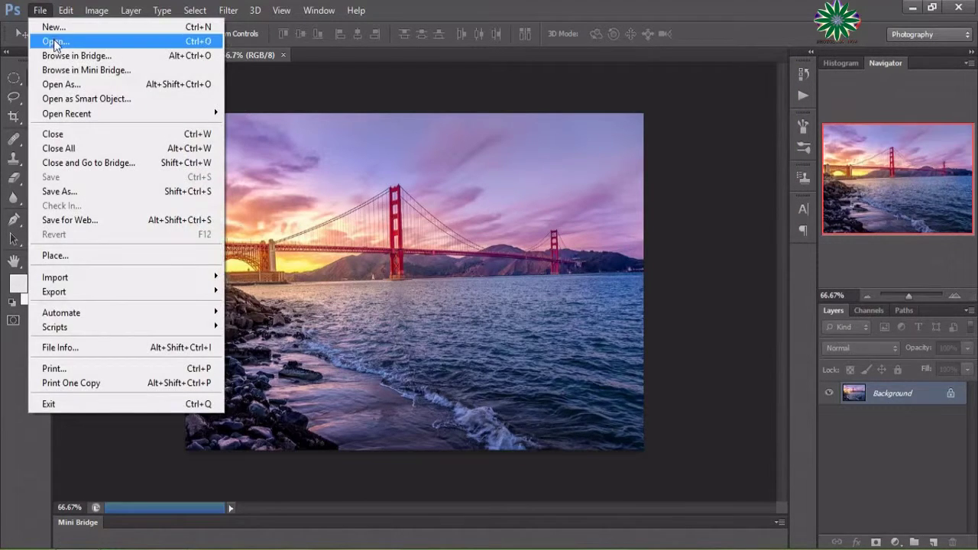
left_click(55, 42)
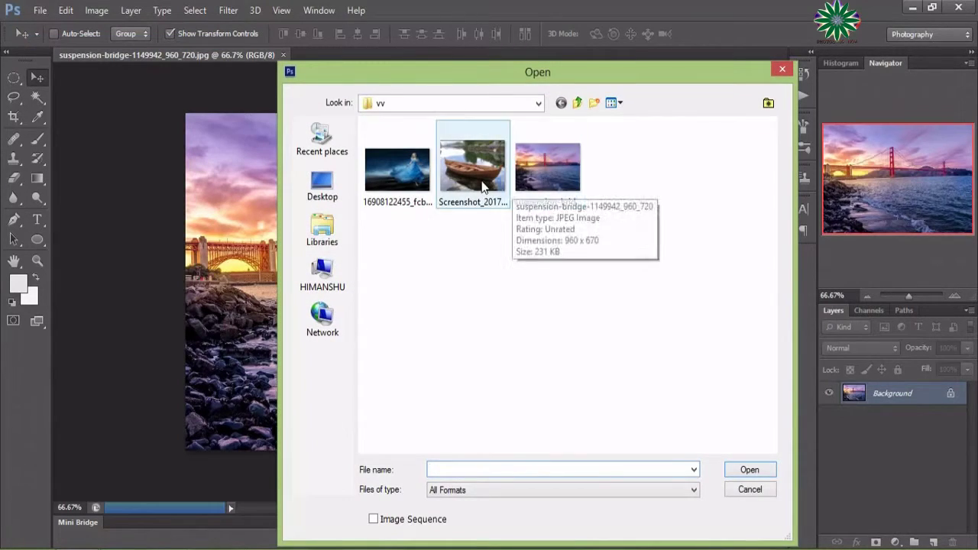
double_click(483, 186)
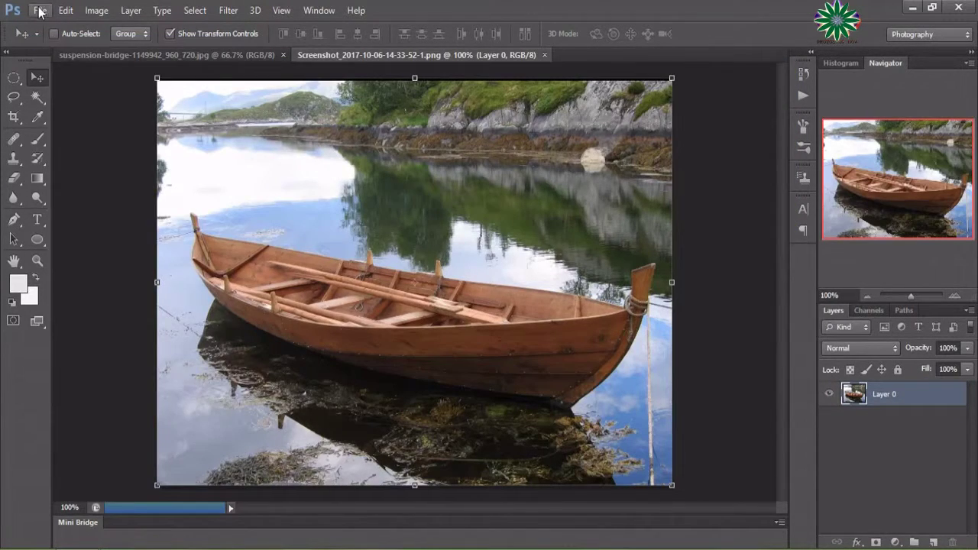
left_click(40, 10)
left_click(55, 42)
left_click(407, 181)
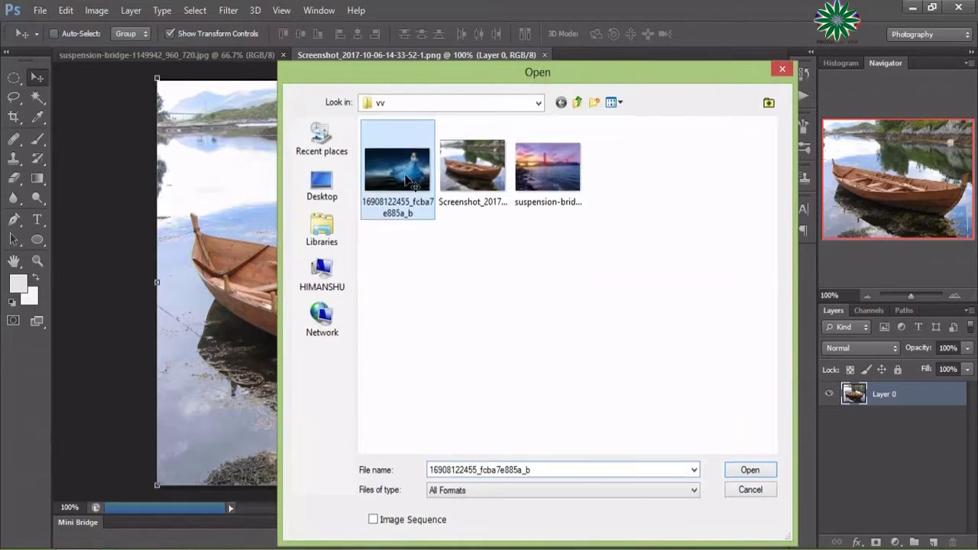
double_click(407, 181)
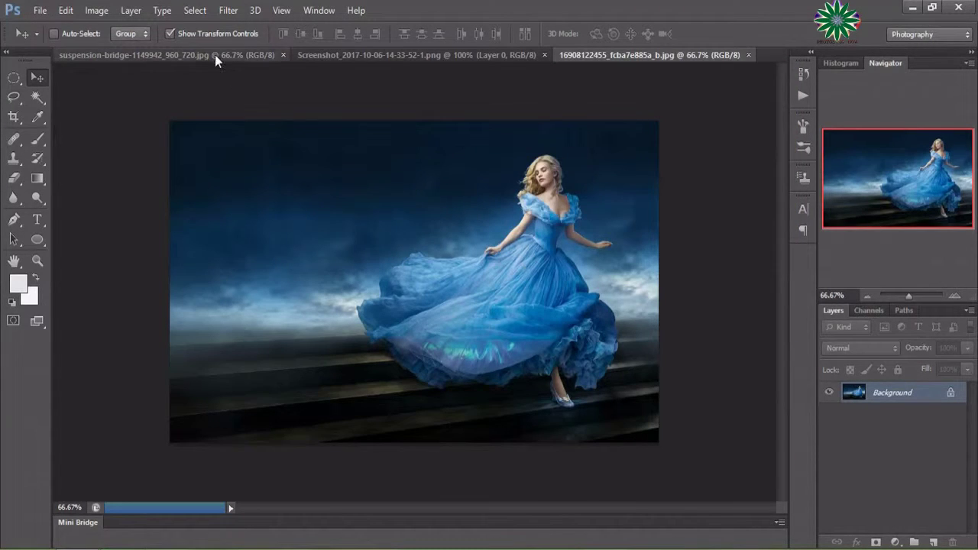
- Cycle through the boat and gown documents, ending with the bridge photo in front
left_click(214, 54)
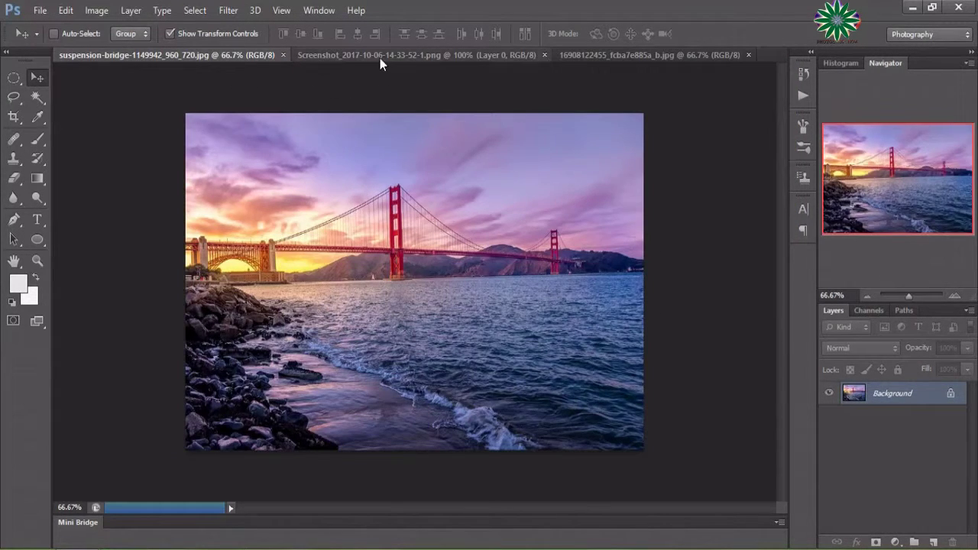
left_click(380, 58)
key("ctrl+t")
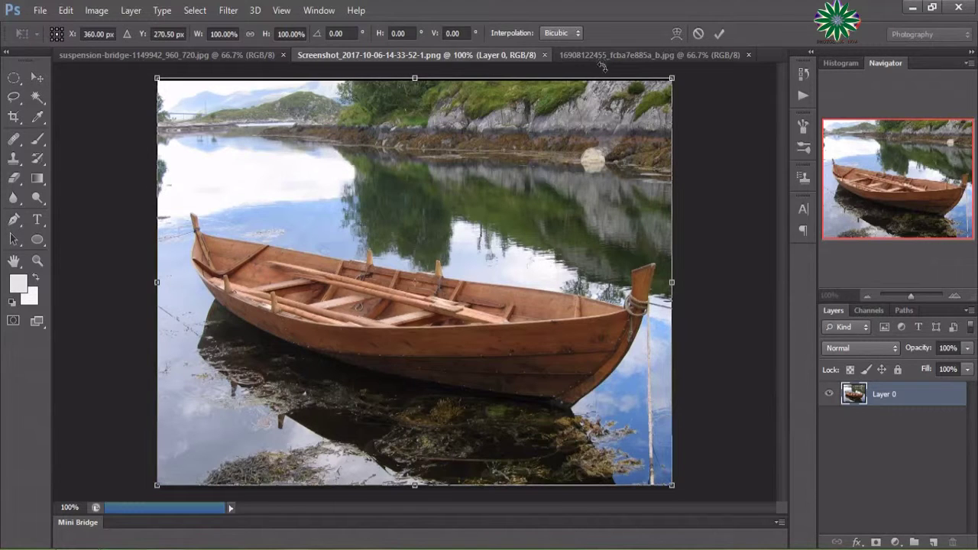
left_click(608, 60)
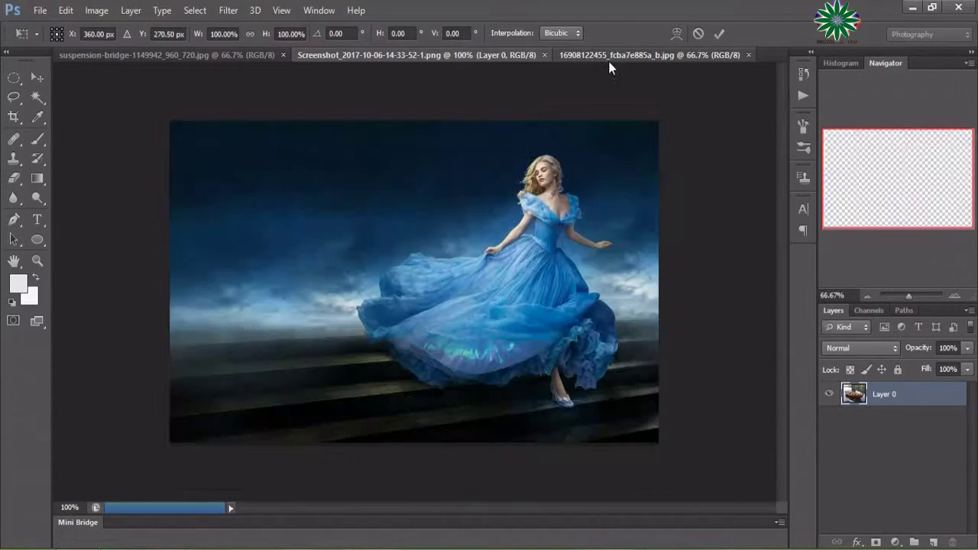
left_click(435, 57)
left_click(199, 58)
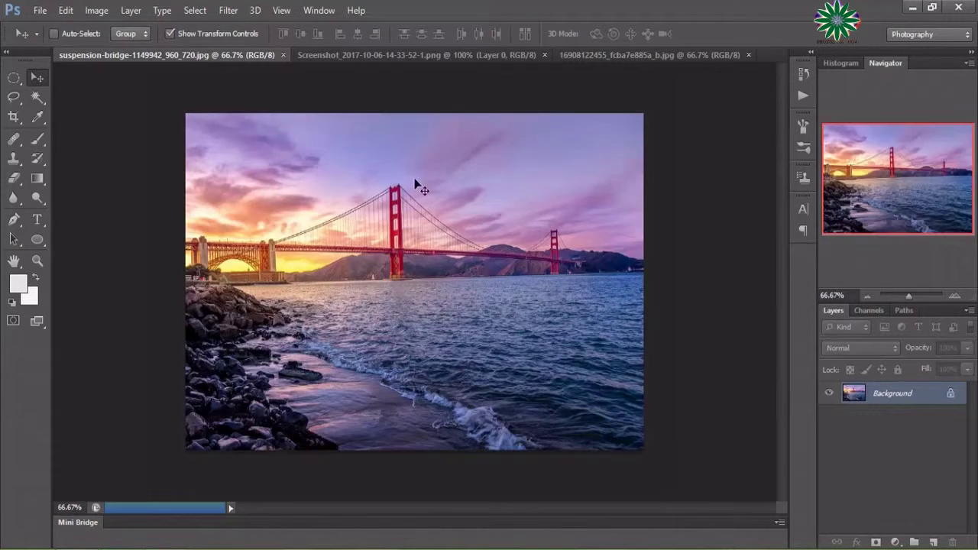
- Duplicate the bridge's Background layer and give the copy a Hue/Saturation hue shift of +16
left_click_drag(935, 396, 934, 541)
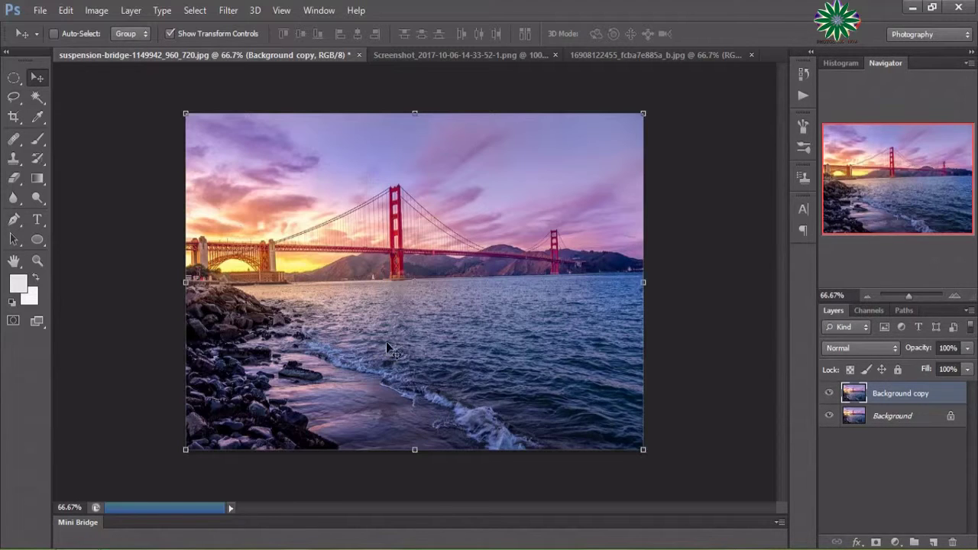
left_click(104, 13)
mouse_move(118, 49)
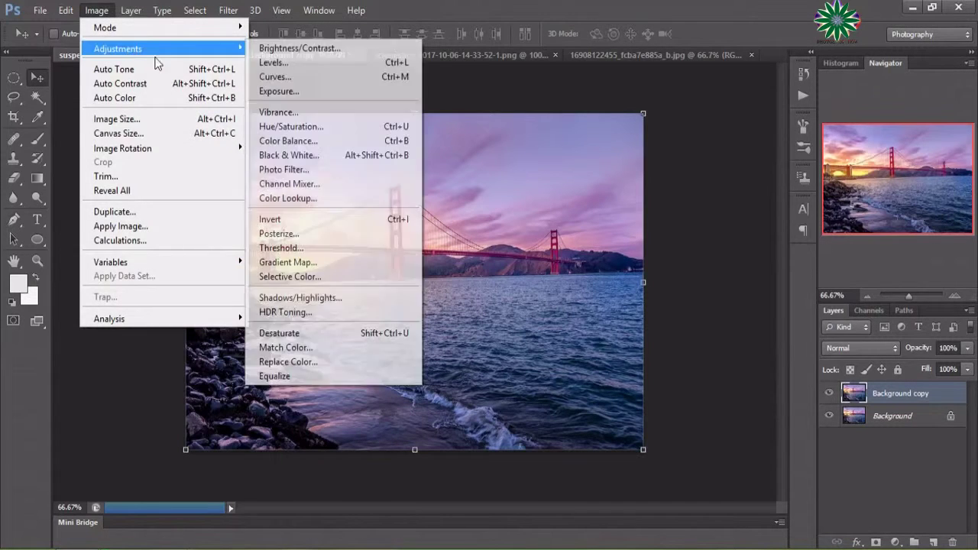
left_click(363, 131)
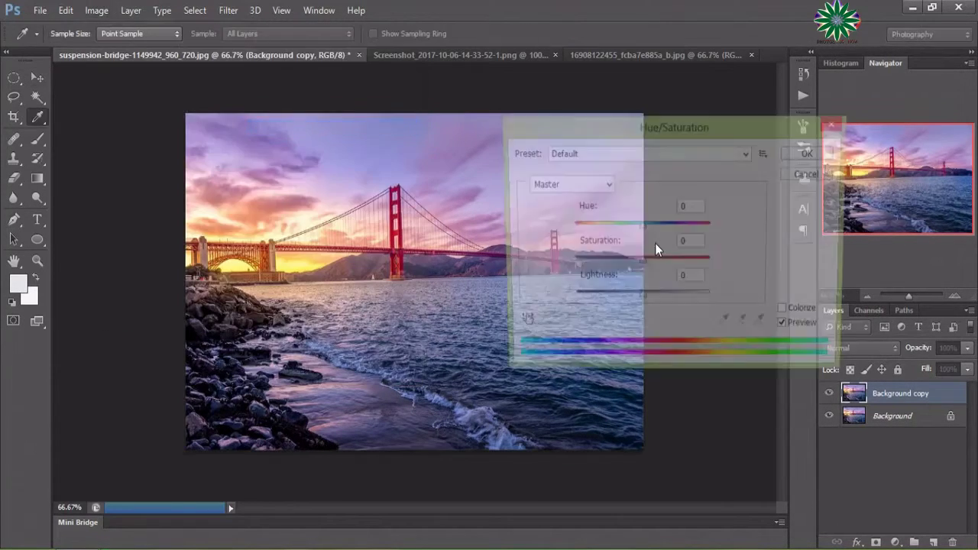
left_click_drag(643, 232, 654, 233)
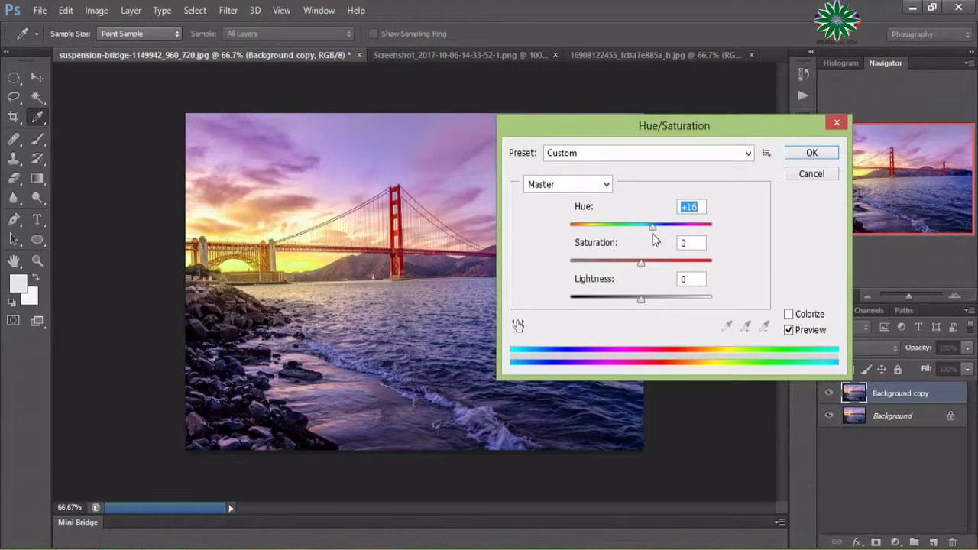
left_click_drag(716, 137, 819, 148)
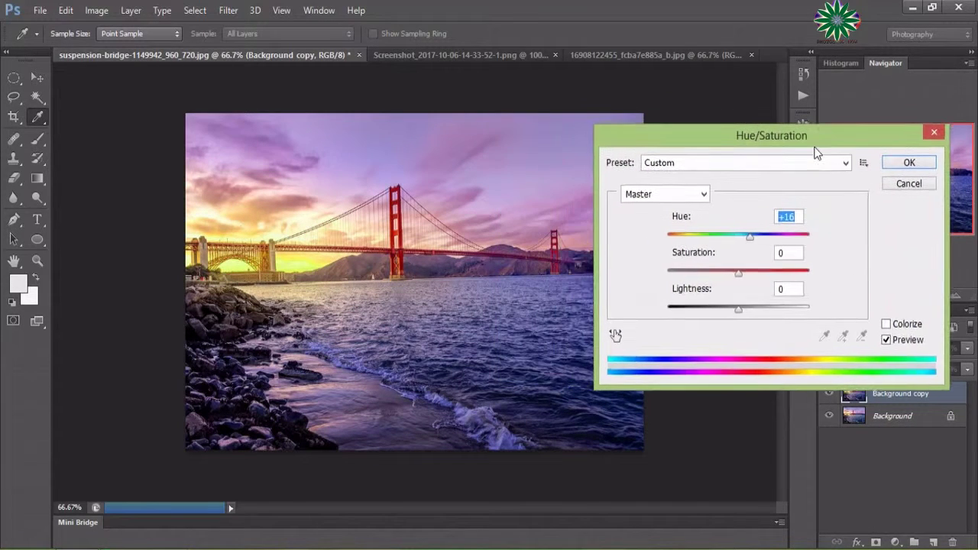
left_click(907, 164)
- Zoom the bridge photo to 100% and pan across it
key("v")
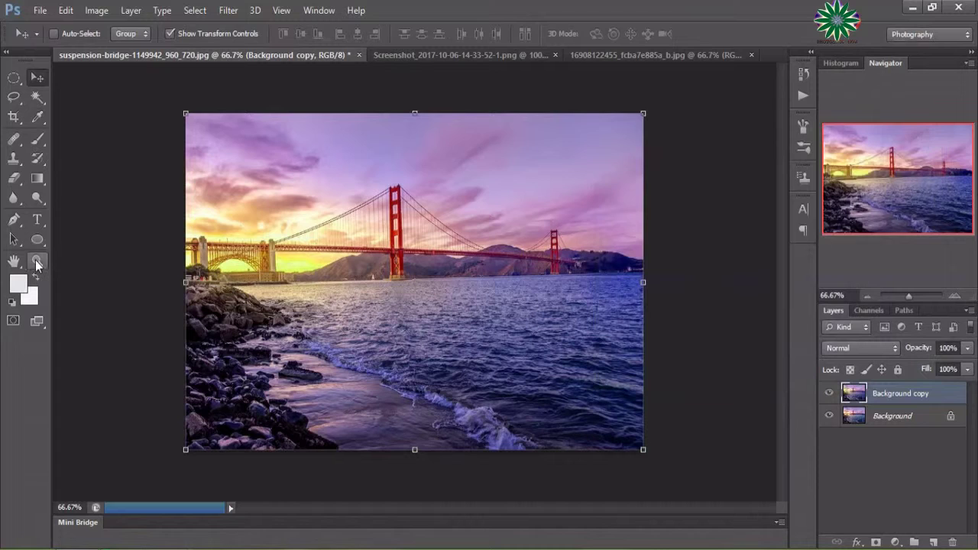
left_click(37, 260)
left_click(58, 35)
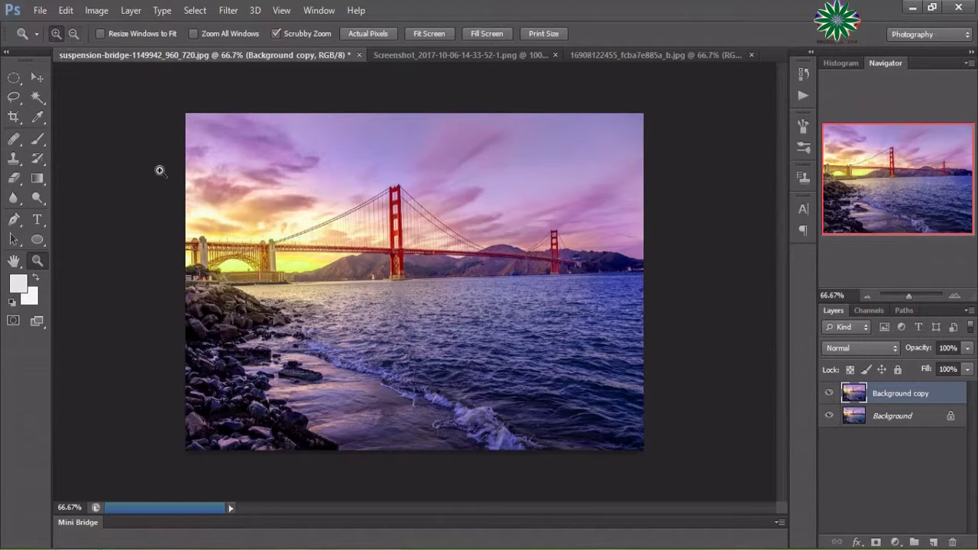
left_click(178, 181)
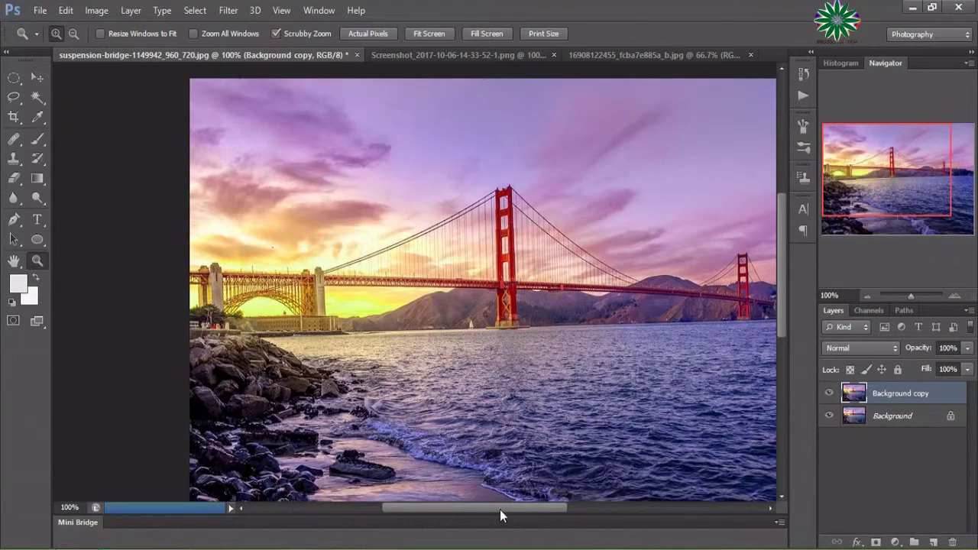
left_click_drag(499, 509, 528, 522)
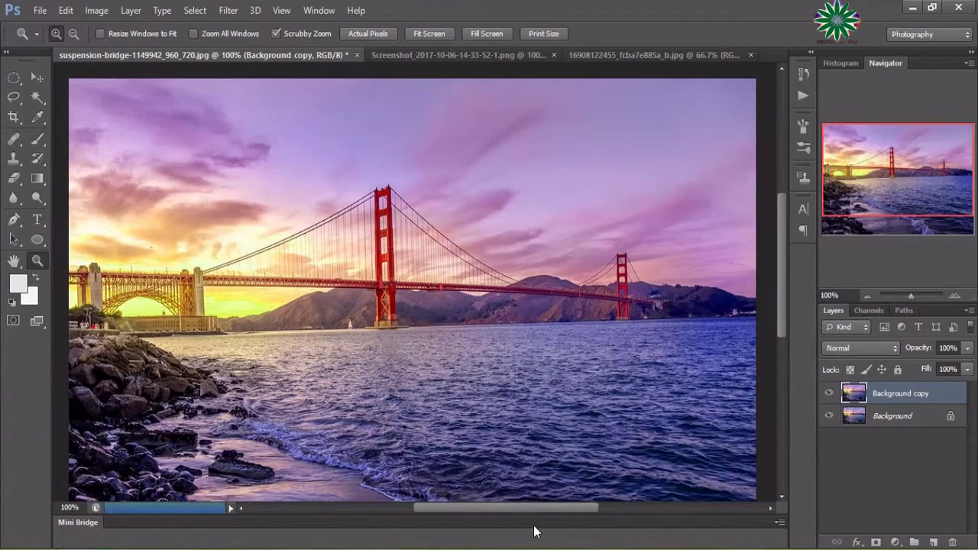
scroll(533, 452, "down", 1)
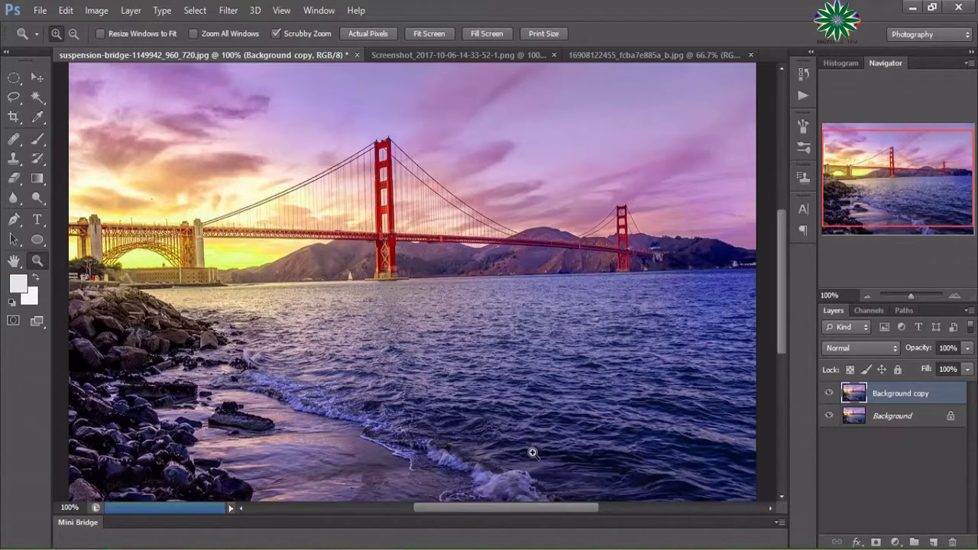
- Raise the Curves black-point output to 8 to lift the shadows
left_click(97, 11)
mouse_move(118, 48)
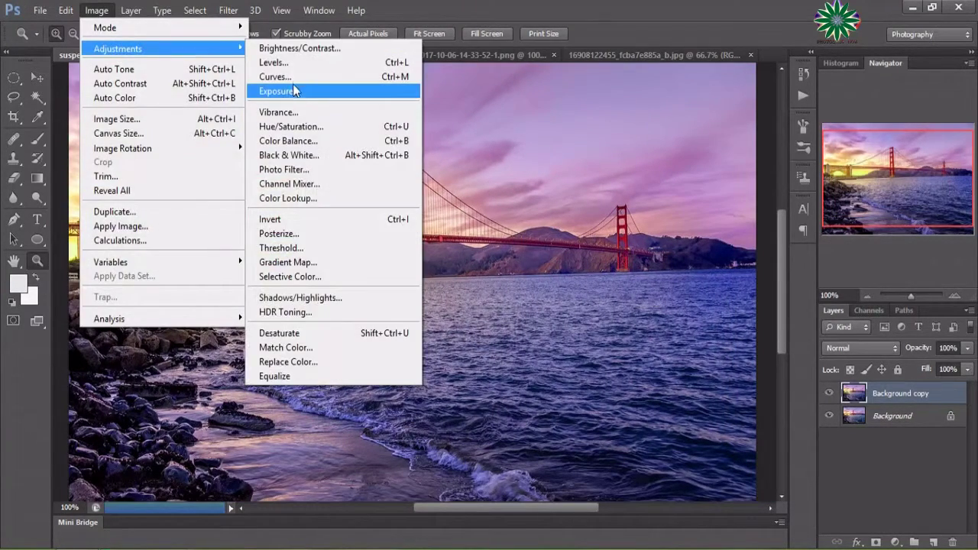
left_click(294, 77)
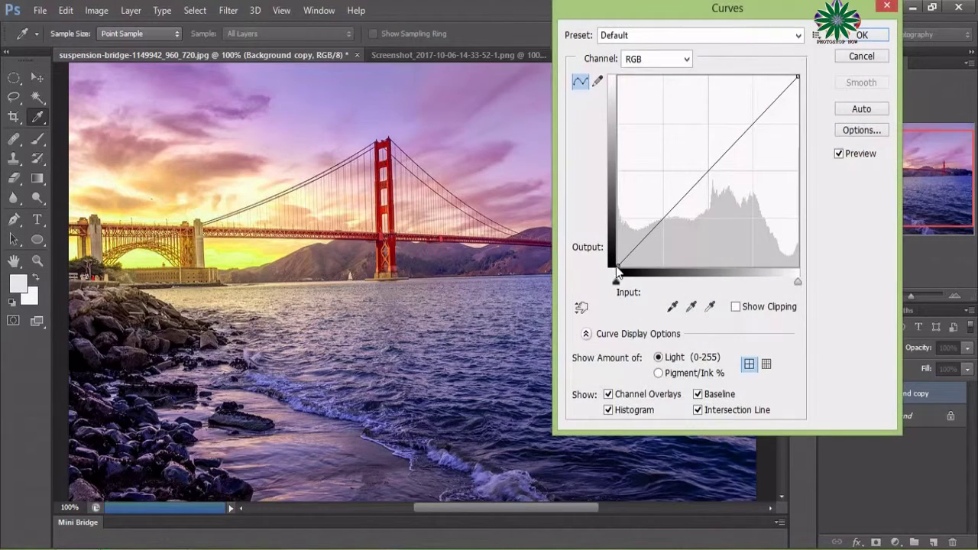
mouse_move(617, 264)
left_mouse_down()
mouse_move(641, 168)
mouse_move(645, 220)
mouse_move(628, 261)
mouse_move(616, 261)
left_mouse_up()
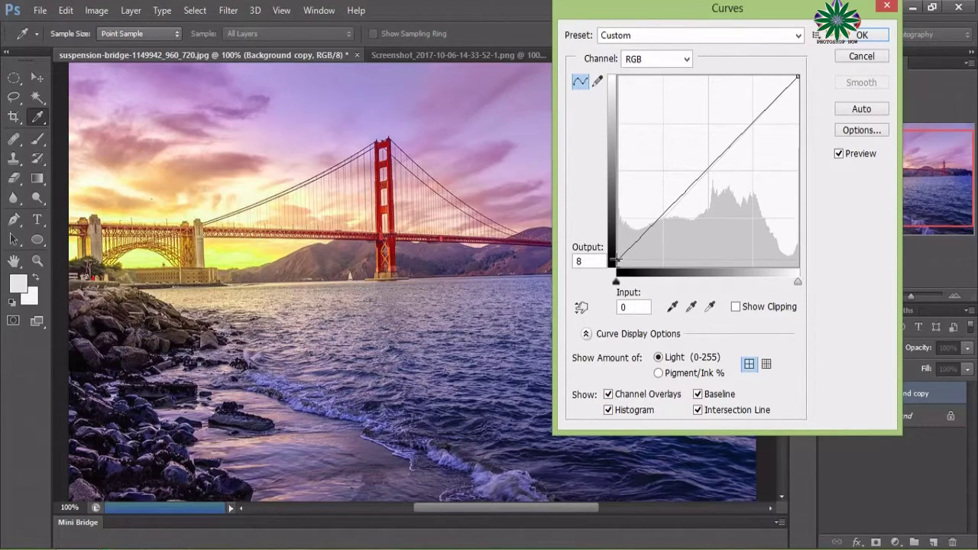
left_click(853, 38)
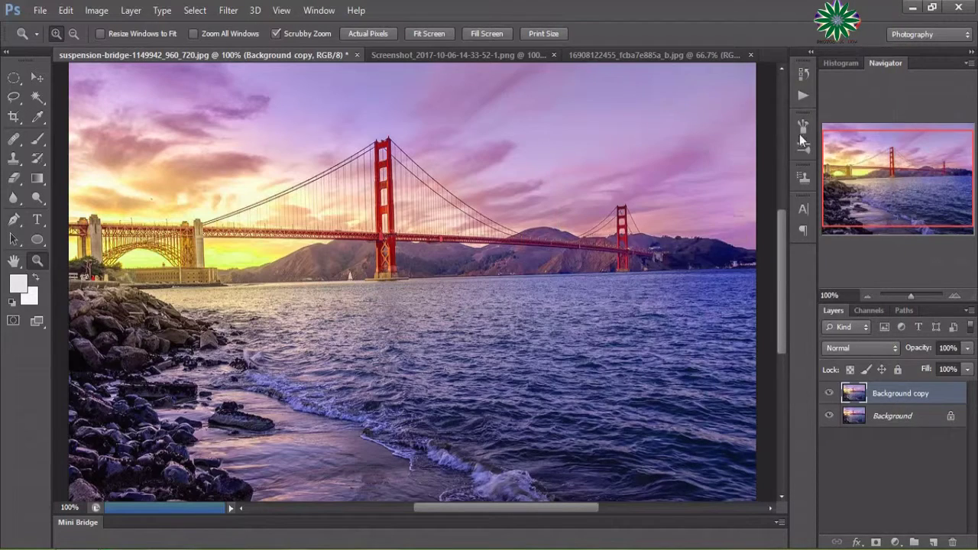
left_click_drag(499, 508, 505, 509)
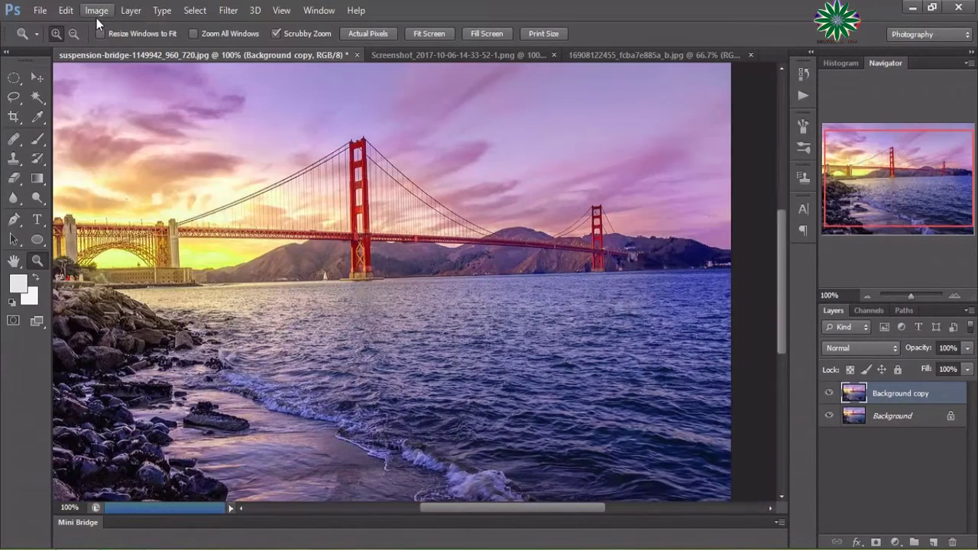
- Apply a midtone Color Balance of -71 cyan, +38 green, +65 blue to the bridge copy
left_click(96, 18)
mouse_move(118, 48)
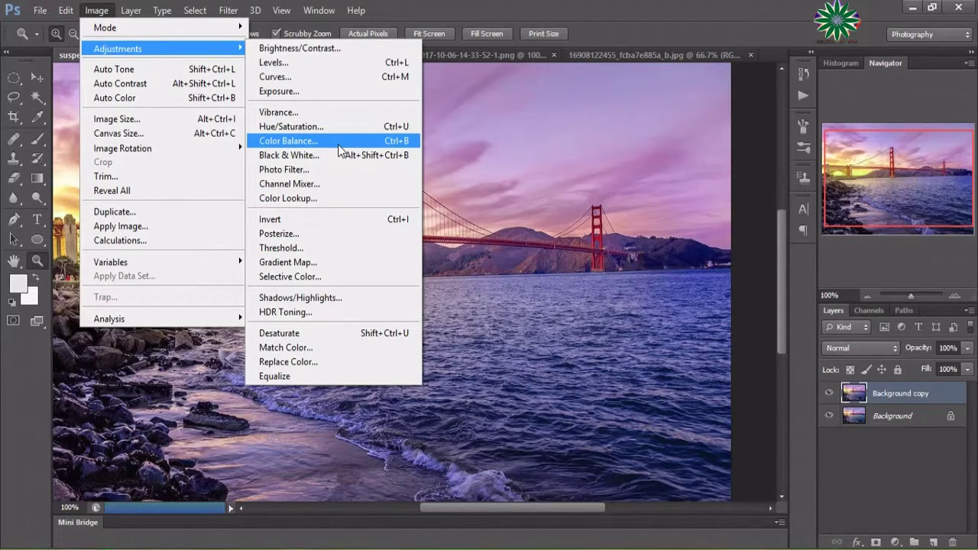
left_click(338, 144)
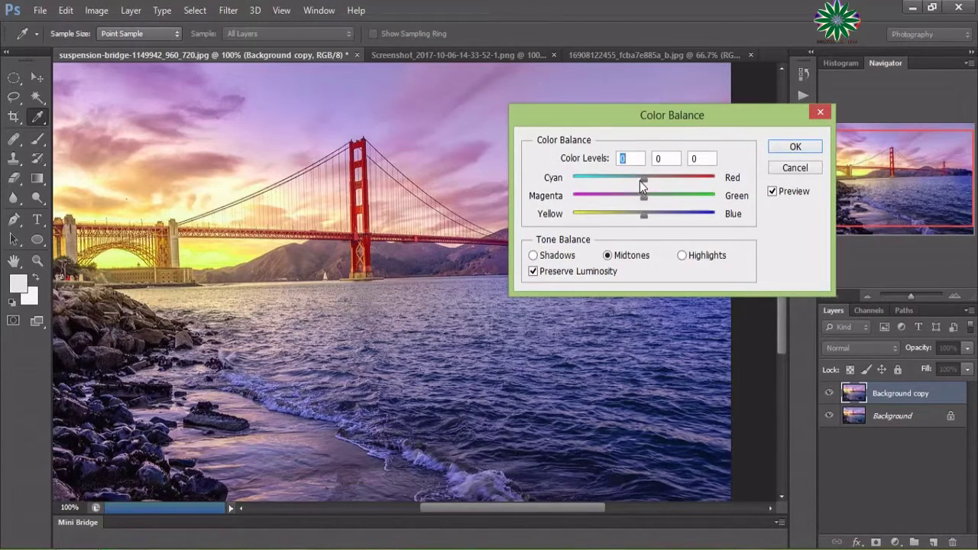
left_click_drag(641, 181, 601, 187)
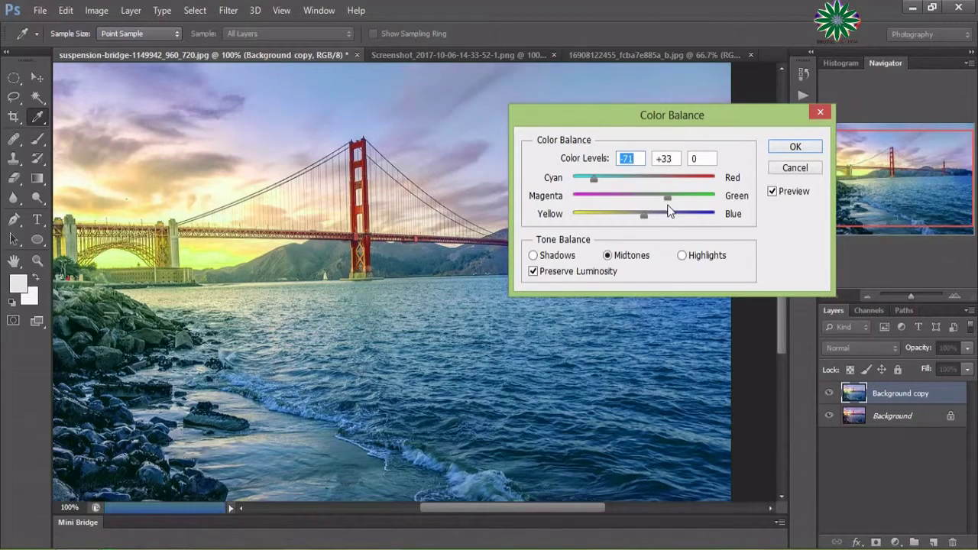
left_click_drag(683, 212, 671, 199)
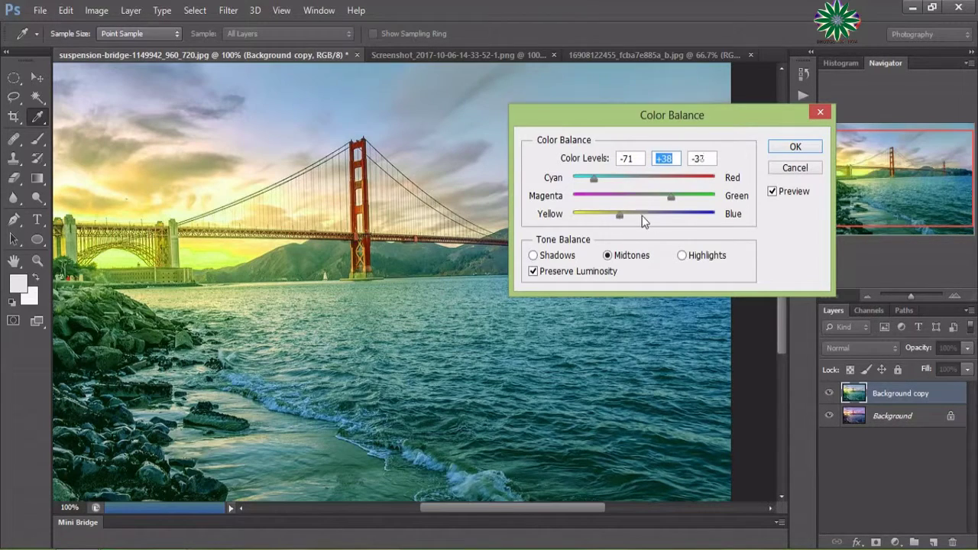
left_click_drag(673, 223, 676, 230)
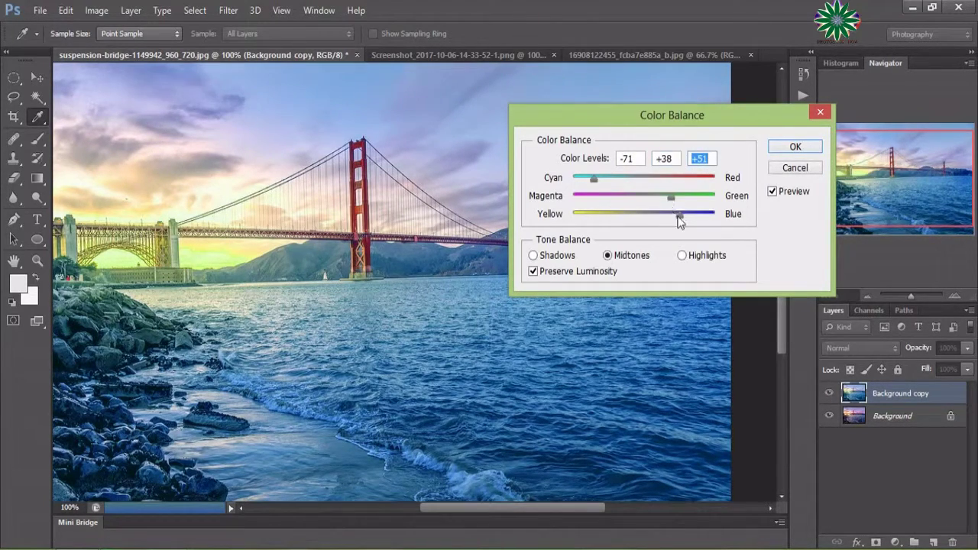
left_click_drag(679, 220, 691, 222)
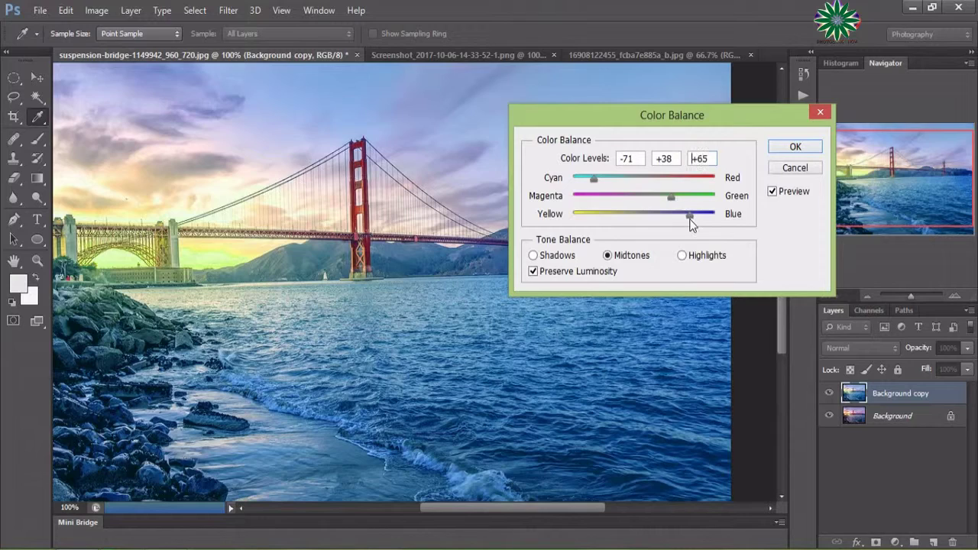
key("z")
left_click(791, 152)
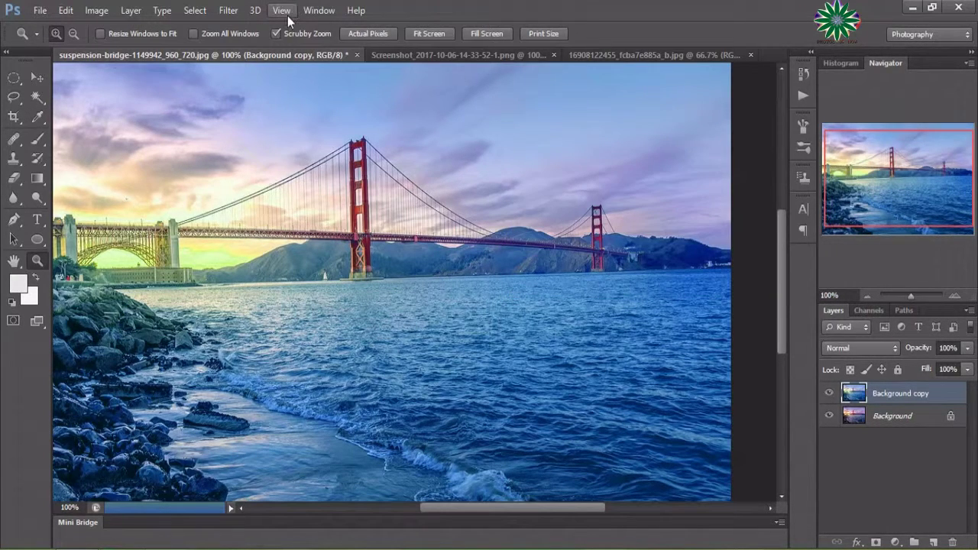
- Bring up the boat photo and zoom in on it to 300%
left_click(420, 56)
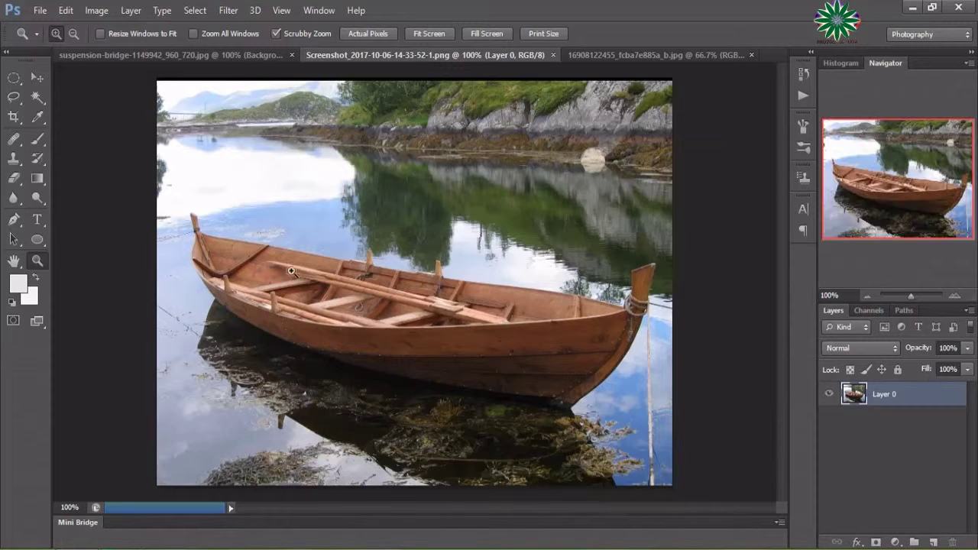
left_click(255, 304)
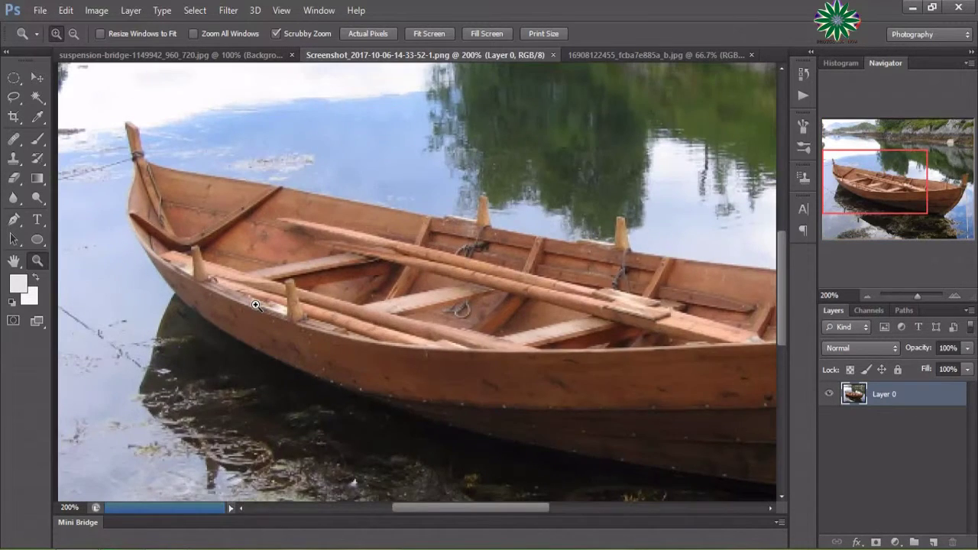
left_click(256, 304)
scroll(255, 304, "up", 3)
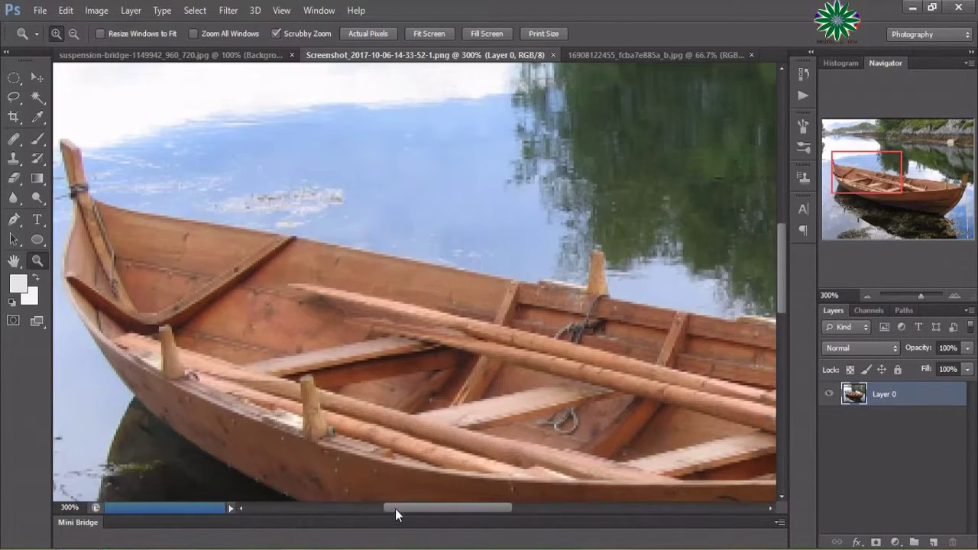
left_click_drag(395, 514, 368, 514)
scroll(340, 357, "down", 1)
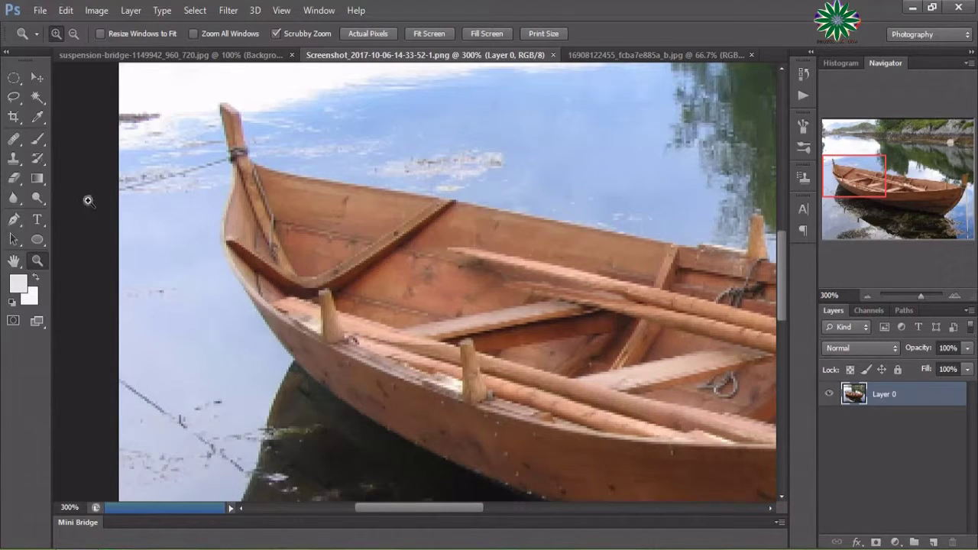
- Trace a Pen path from the boat's prow along the hull bottom toward the stern
left_click(14, 219)
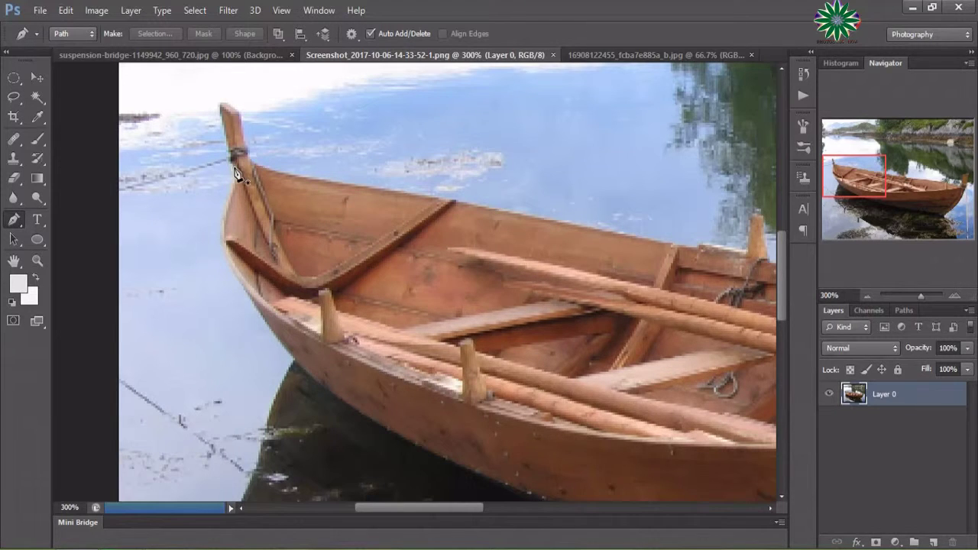
left_click(230, 186)
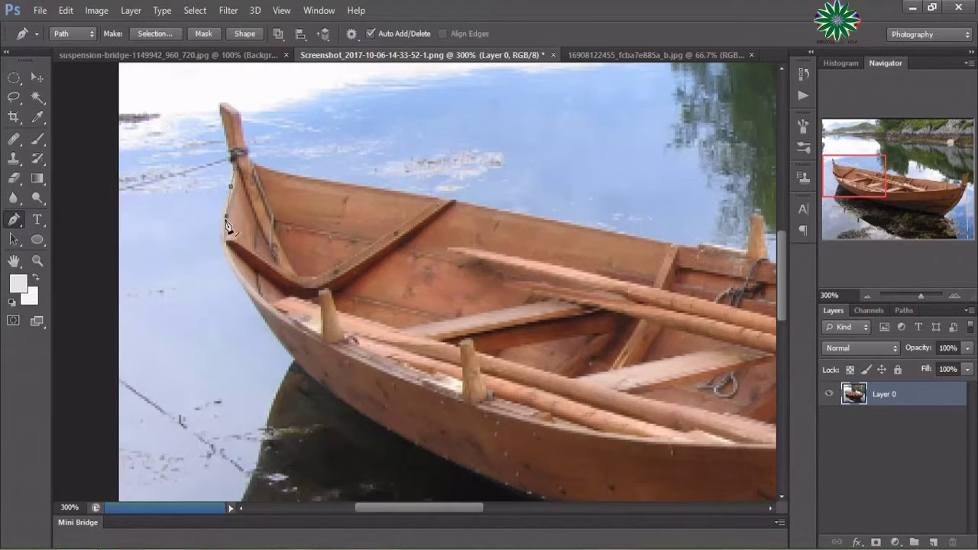
left_click(230, 258)
left_click(269, 329)
left_click(291, 357)
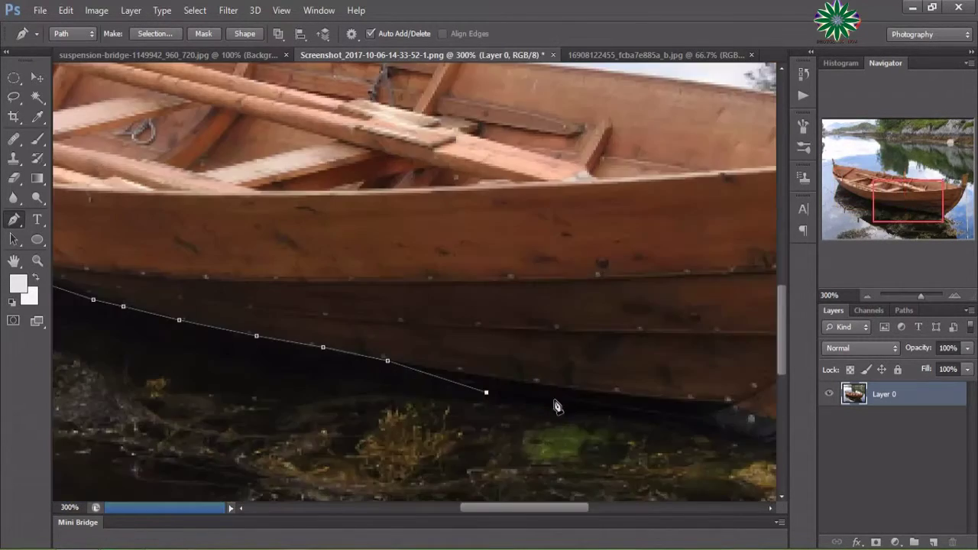
left_click(555, 398)
left_click(657, 412)
left_click_drag(565, 508, 608, 510)
left_click(514, 431)
left_click(544, 437)
left_click(578, 409)
left_click(618, 379)
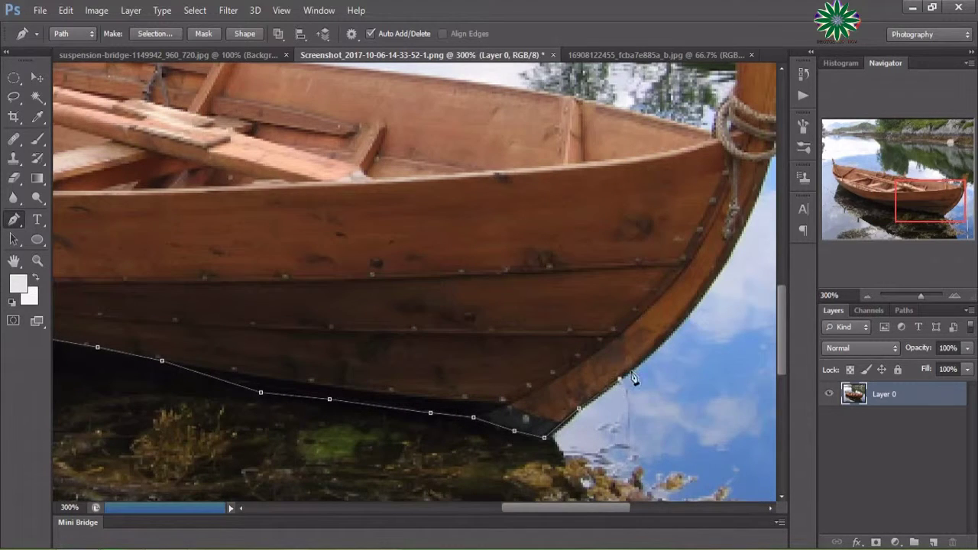
- Continue the path up the stern post, along the top rim, and close it at the prow
left_click(694, 303)
left_click(720, 273)
left_click(745, 216)
left_click_drag(568, 508, 630, 508)
left_click_drag(785, 308, 785, 267)
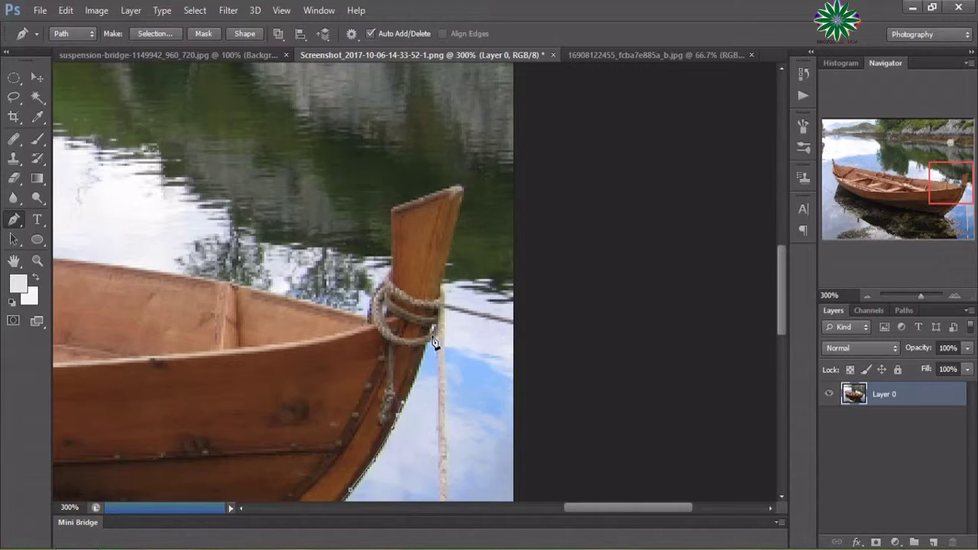
left_click(448, 245)
left_click(461, 186)
left_click(184, 275)
left_click_drag(578, 508, 511, 508)
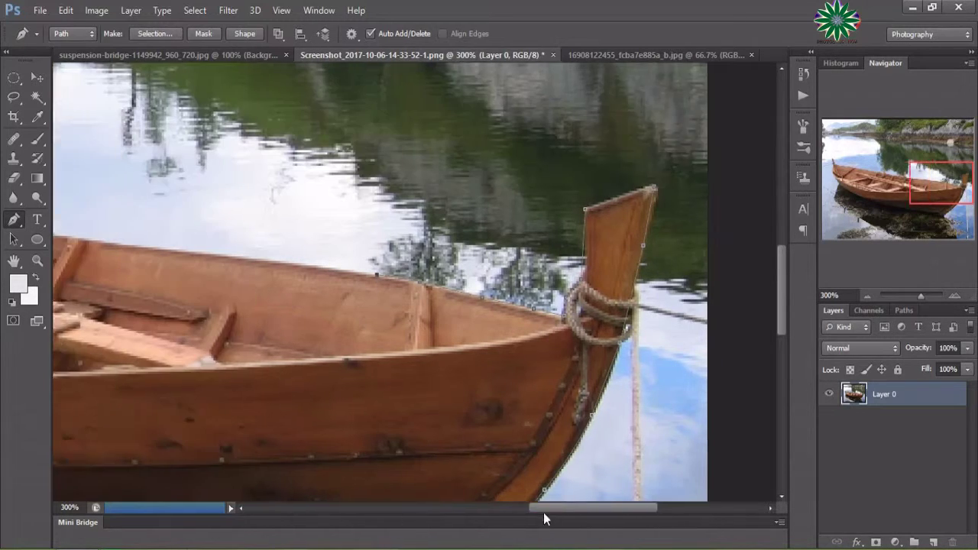
left_click(514, 270)
left_click(464, 262)
left_click(414, 257)
left_click(380, 254)
left_click(345, 250)
left_click(308, 245)
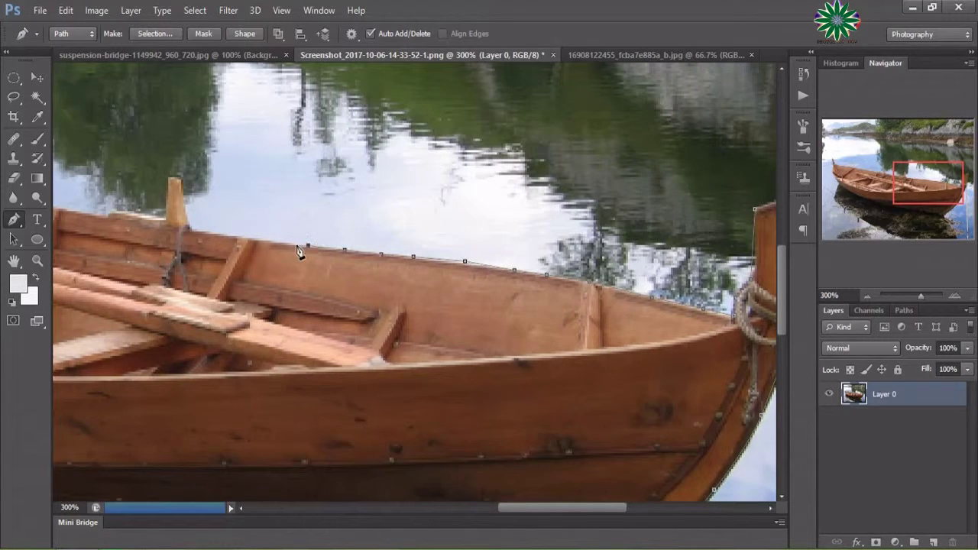
left_click(261, 241)
left_click(471, 508)
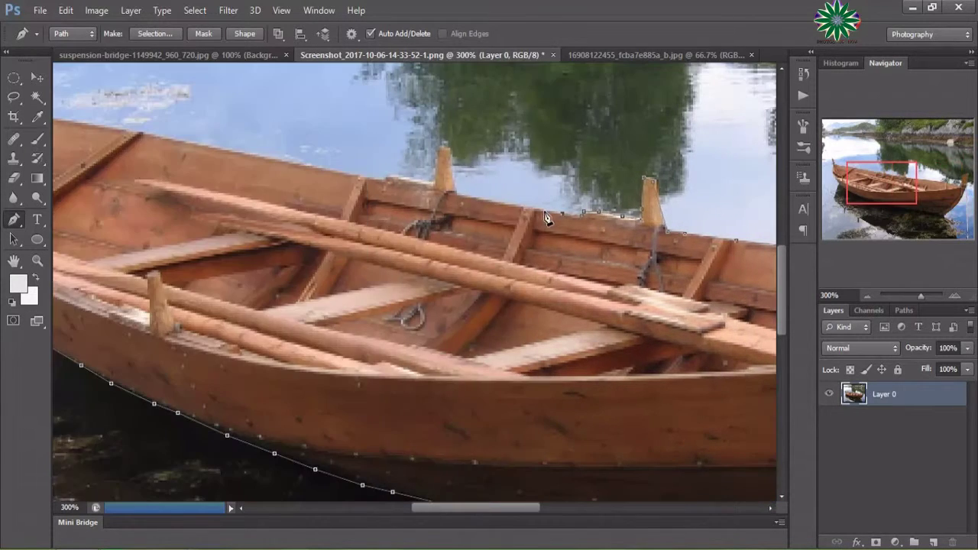
scroll(546, 218, "up", 3)
scroll(382, 191, "left", 5)
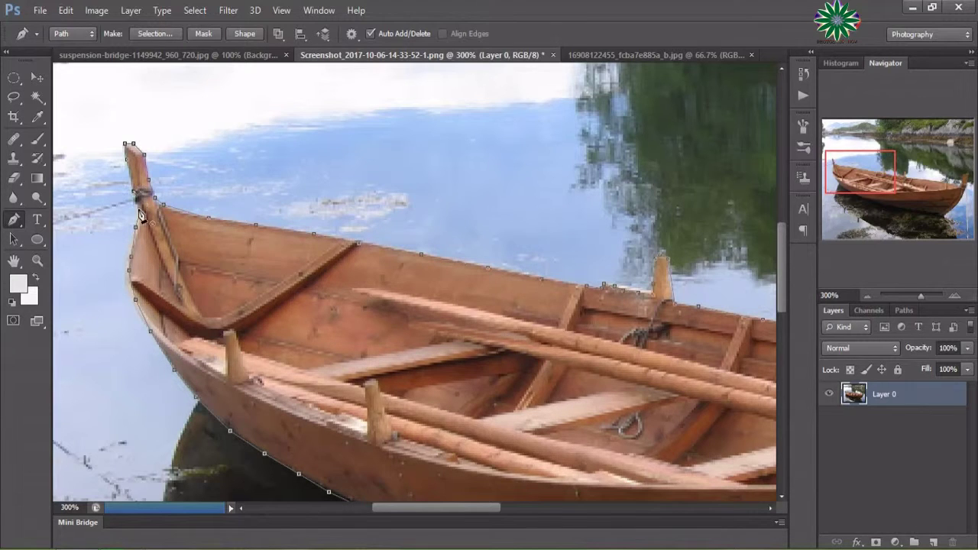
left_click(143, 216)
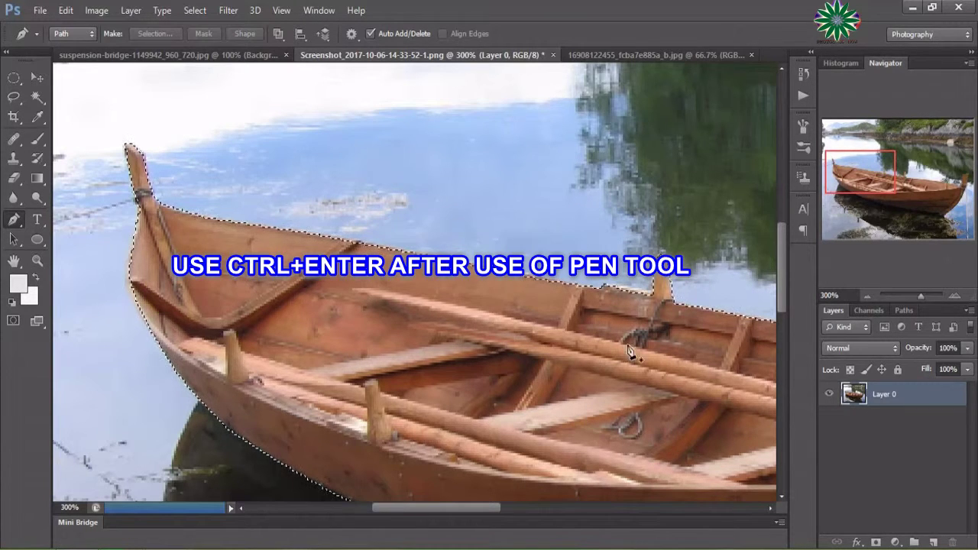
- Convert the boat path into a selection and bring up the blue-gown photo
key("ctrl+Return")
scroll(670, 372, "down", 2)
scroll(670, 372, "up", 1)
scroll(670, 369, "up", 2)
scroll(672, 367, "up", 2)
scroll(672, 359, "down", 2)
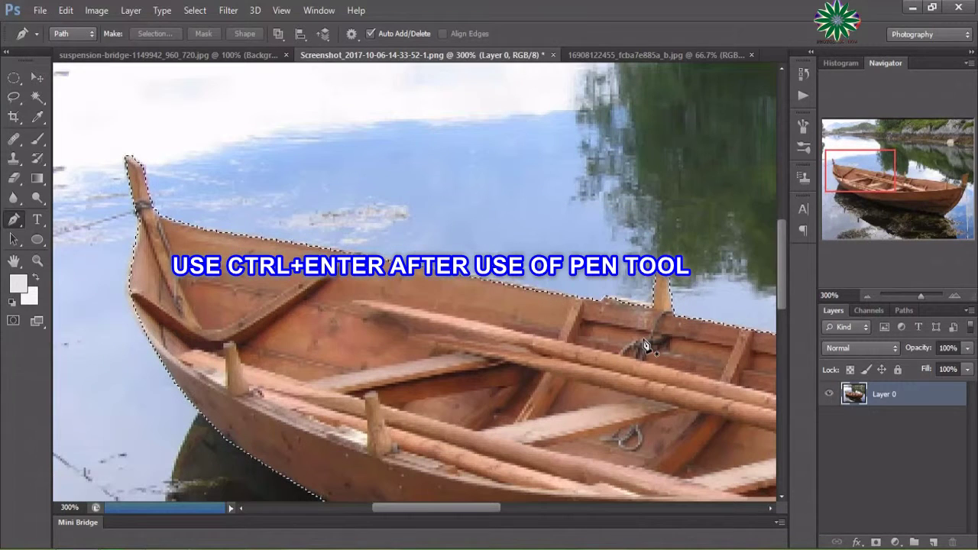
scroll(646, 348, "down", 1)
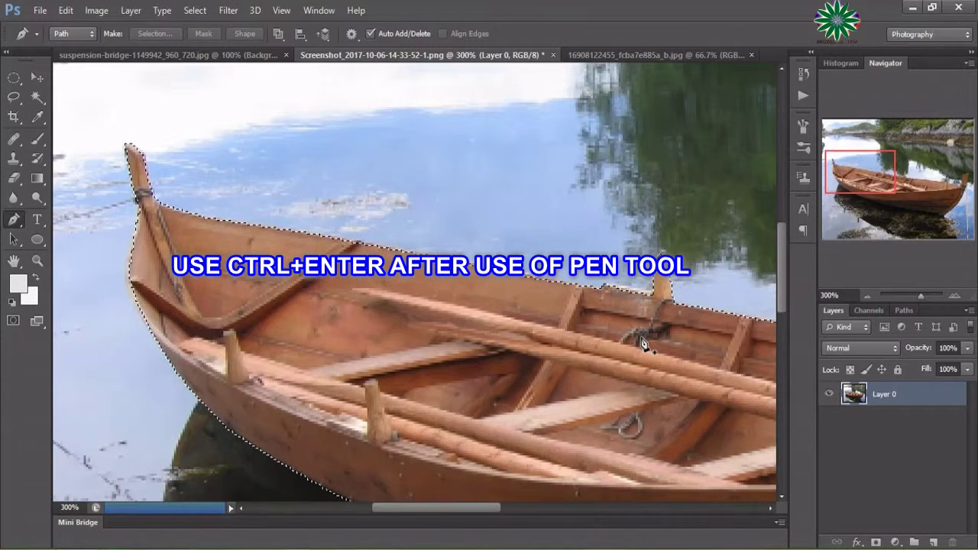
left_click(607, 56)
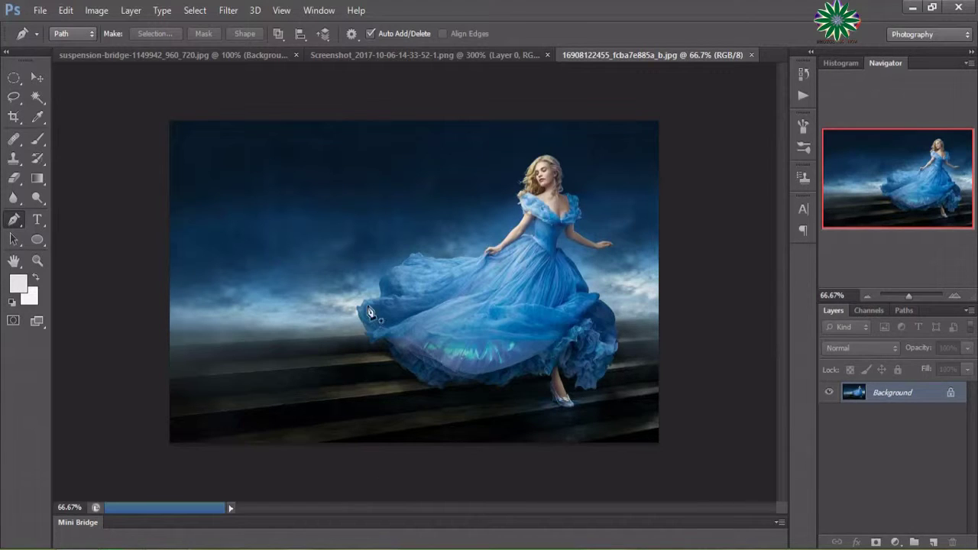
- Zoom in on the woman's head to 300%
left_click(36, 261)
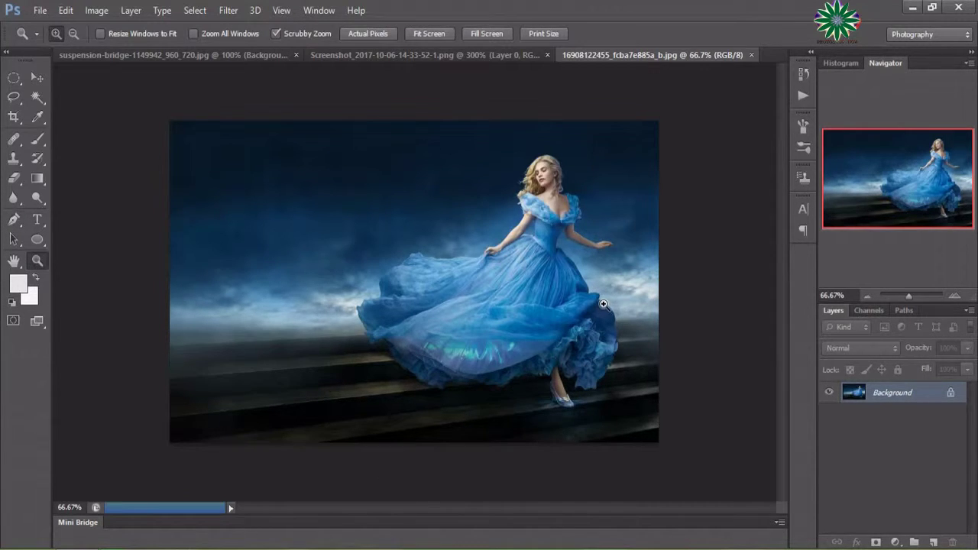
left_click(603, 305)
left_click(603, 305)
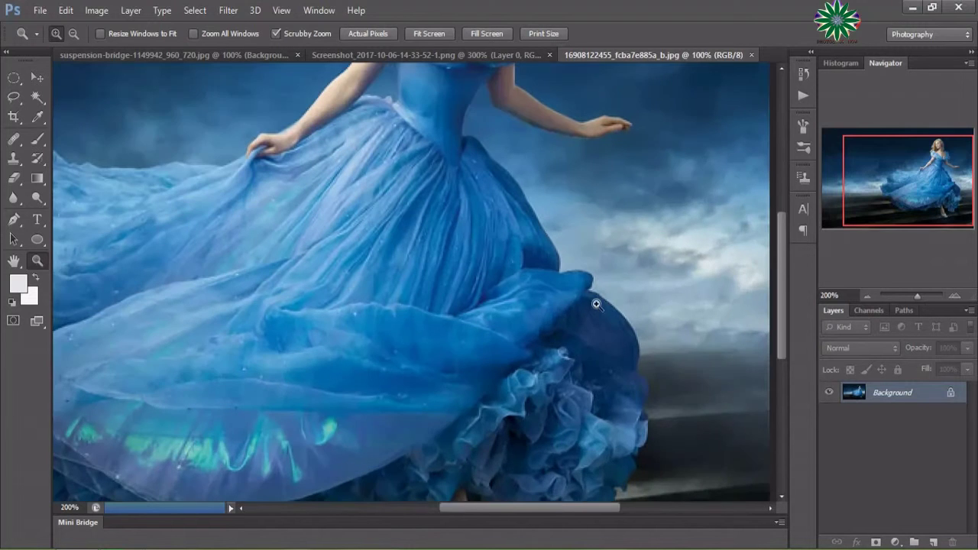
scroll(480, 308, "up", 2)
scroll(479, 308, "up", 5)
scroll(480, 308, "up", 2)
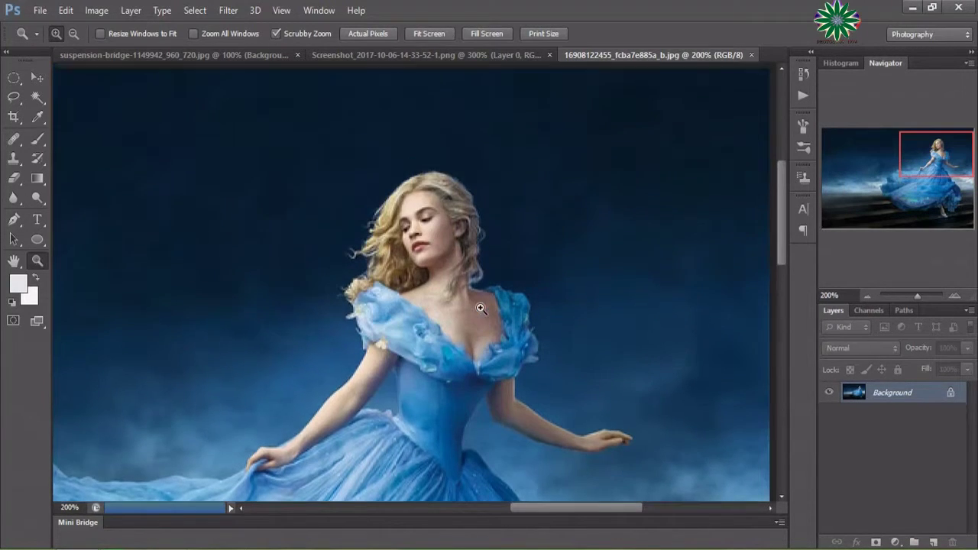
scroll(520, 293, "up", 1)
scroll(535, 251, "up", 1)
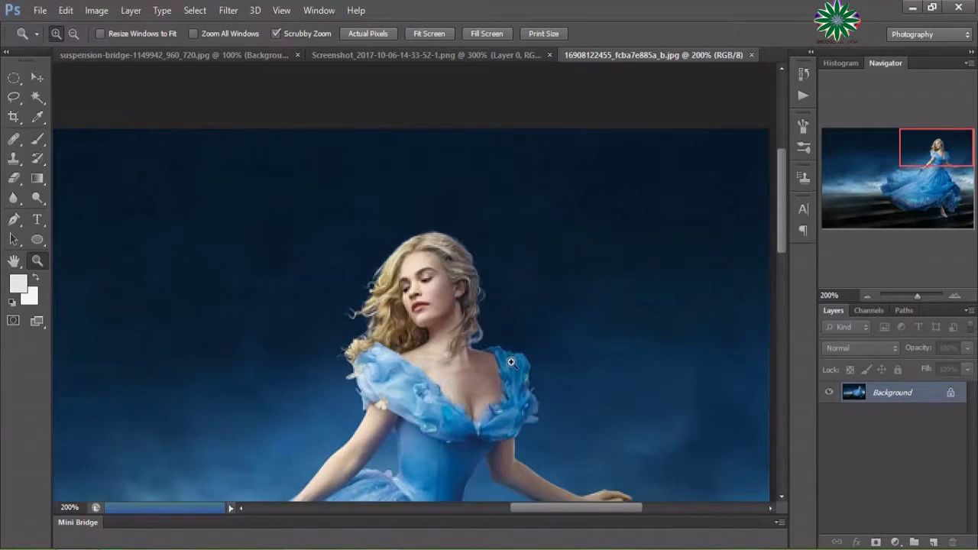
left_click(511, 362)
scroll(399, 317, "down", 1)
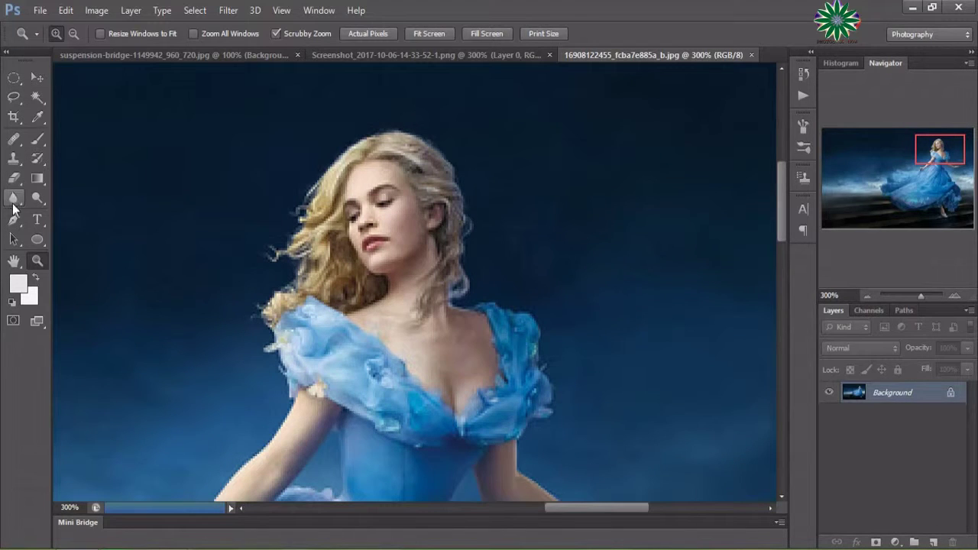
- Place Pen anchor points down her hair's left edge, shoulder, arm and gown edge
left_click(14, 219)
left_click(372, 136)
left_click(351, 144)
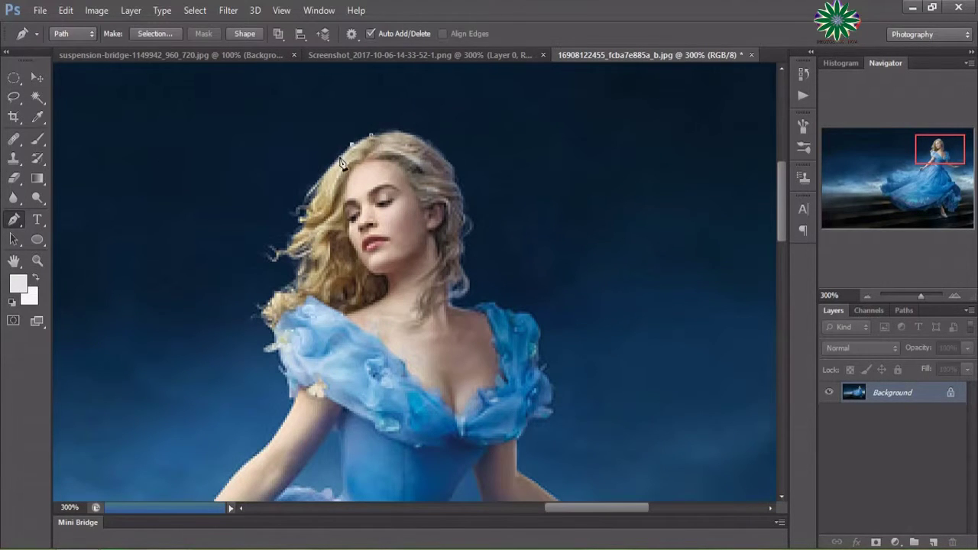
left_click(330, 164)
left_click(310, 189)
left_click(302, 212)
left_click(290, 242)
left_click(271, 256)
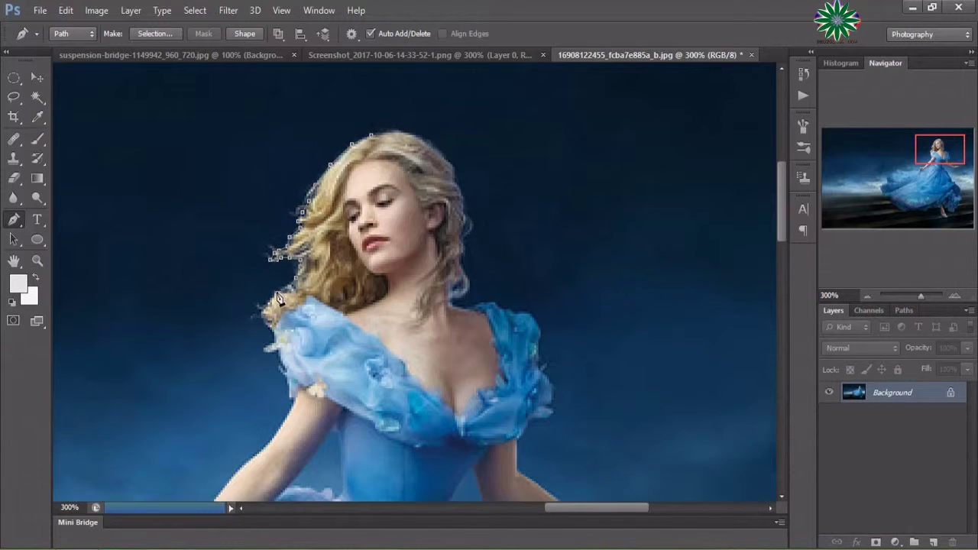
left_click(265, 353)
scroll(283, 359, "down", 1)
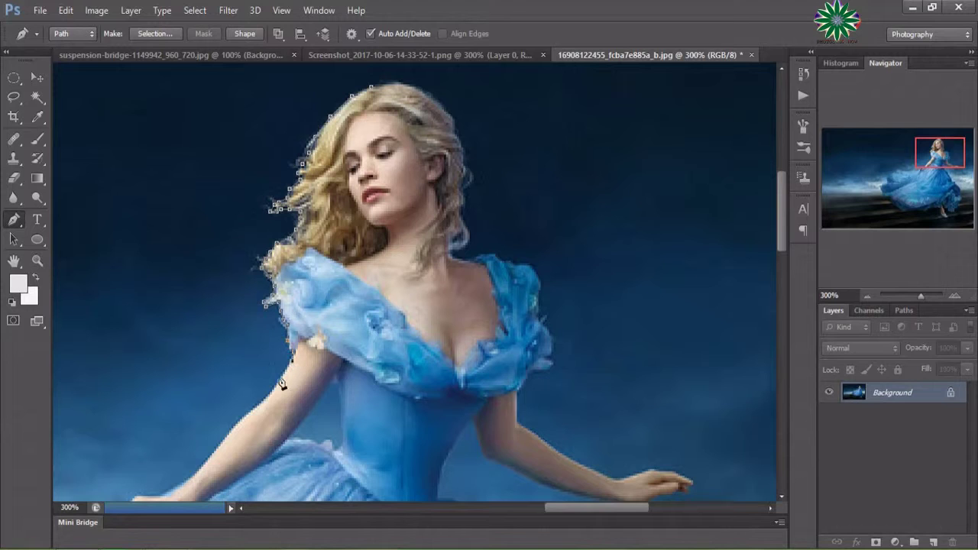
scroll(229, 428, "down", 1)
left_click(208, 387)
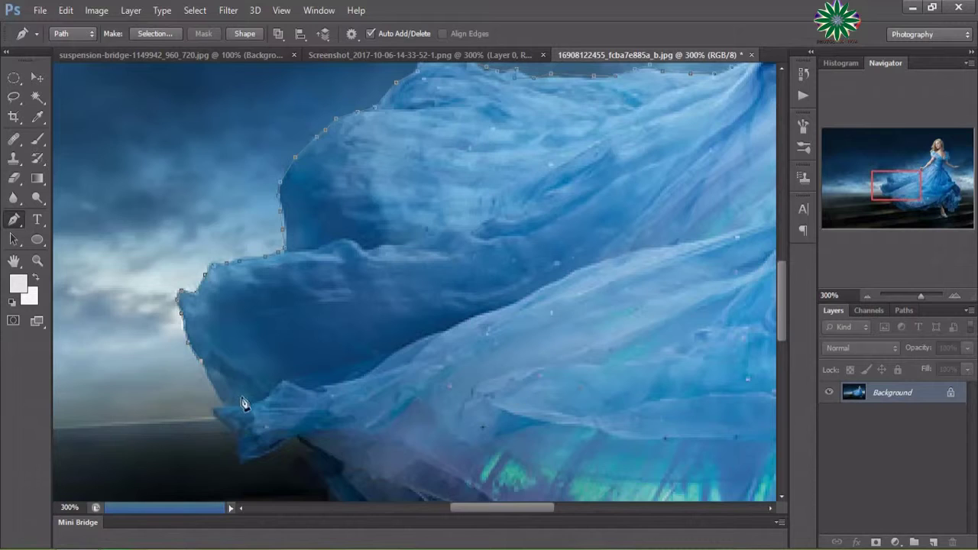
left_click(217, 392)
- Trace the pen path along the gown's lower-left edge
left_click(216, 413)
left_click(233, 429)
left_click(240, 459)
left_click(268, 452)
left_click(291, 443)
scroll(532, 389, "down", 3)
- Continue the path along the gown's edge and dress hem
left_click(316, 291)
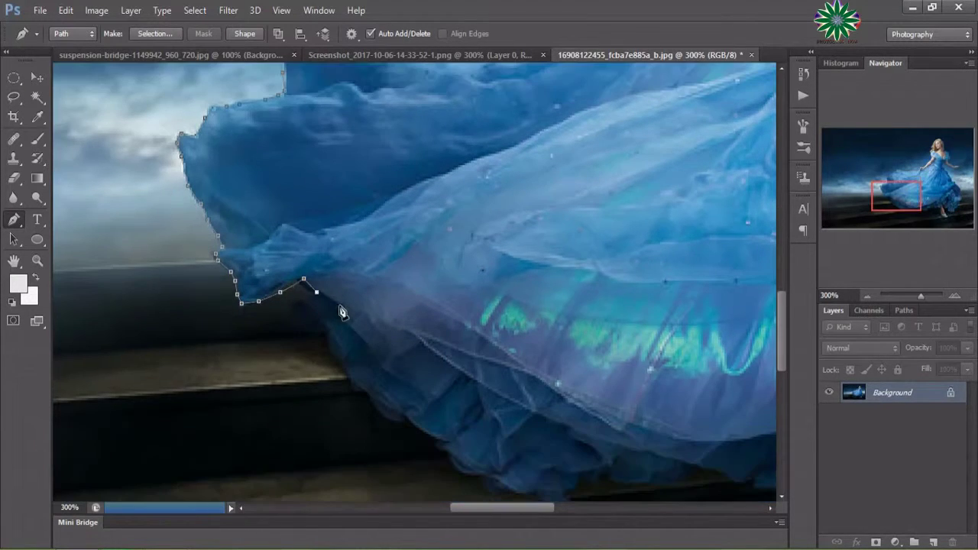
left_click(331, 353)
left_click(347, 378)
scroll(371, 325, "down", 3)
left_click(407, 350)
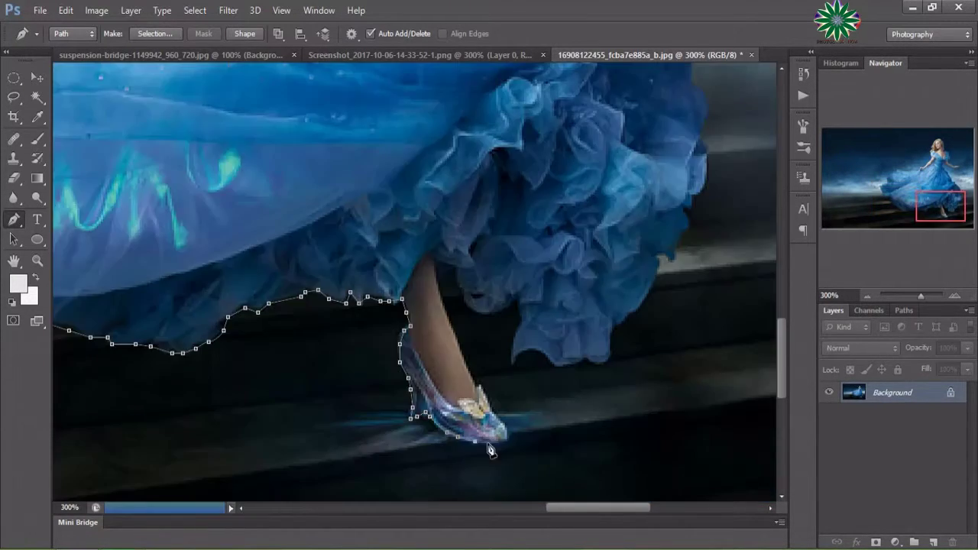
- Outline the glass shoe and trace up the right edge of the leg
left_click(508, 433)
left_click(495, 413)
left_click(473, 379)
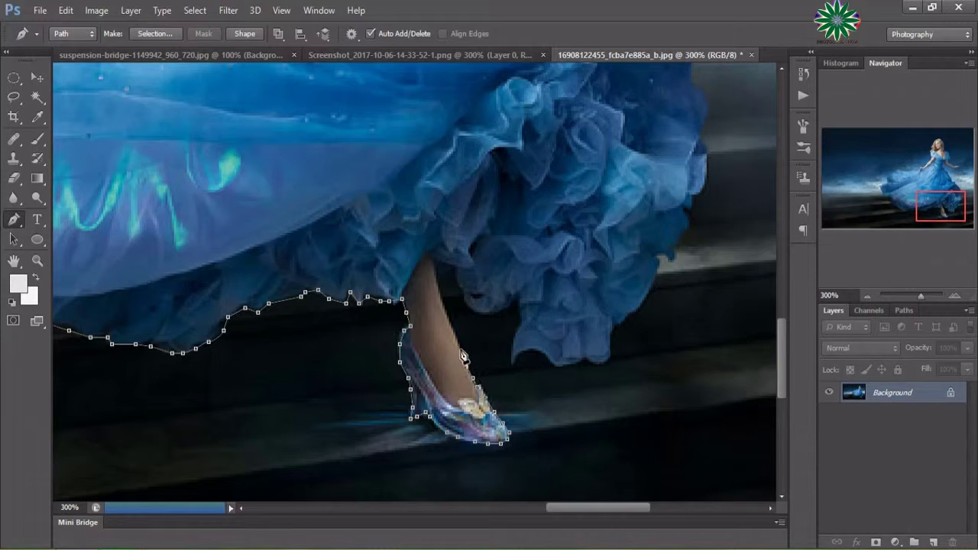
left_click(457, 345)
left_click(433, 262)
- Trace along the ruffle edge from the top of the leg
left_click(456, 268)
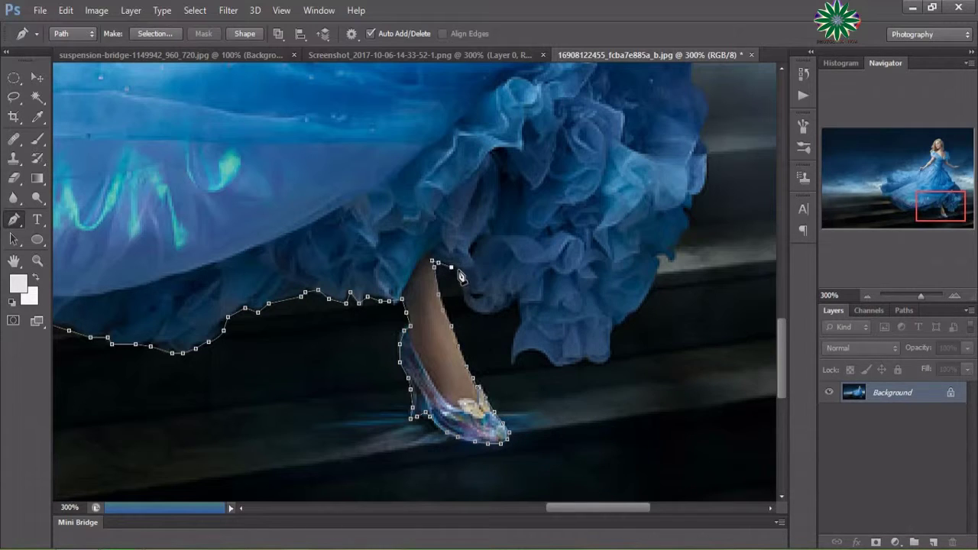
left_click(458, 291)
left_click(465, 308)
left_click(479, 314)
left_click(505, 308)
left_click(516, 299)
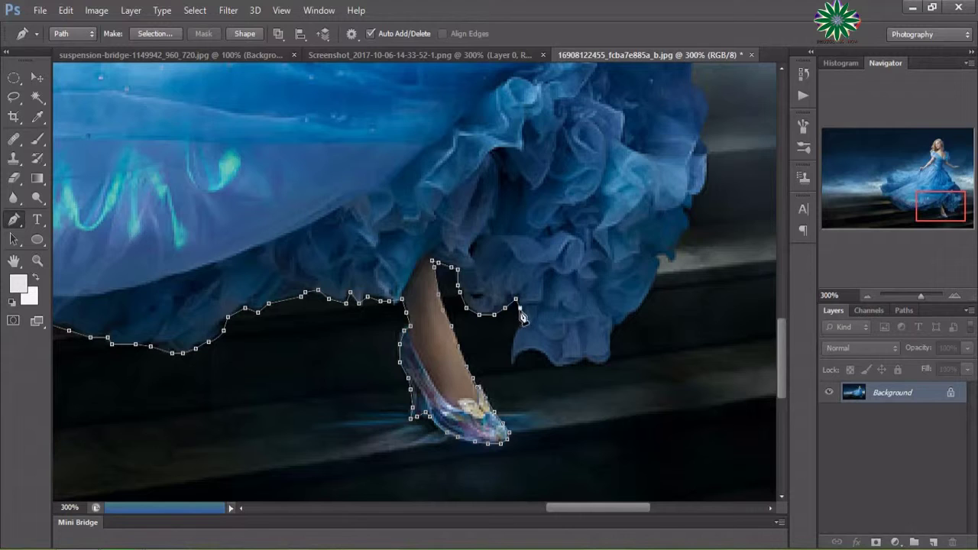
- Trace down and along the lower edge of the ruffles
left_click(513, 335)
left_click(511, 352)
left_click(522, 352)
left_click(533, 351)
left_click(545, 355)
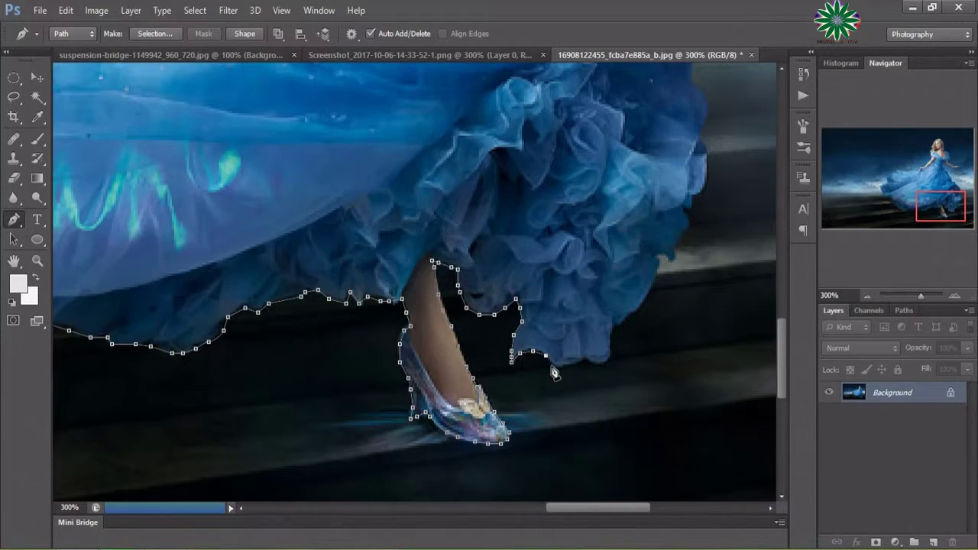
left_click(556, 368)
left_click(571, 363)
left_click(586, 360)
left_click(611, 352)
- Trace up the right edge of the ruffles
left_click(625, 316)
left_click(647, 293)
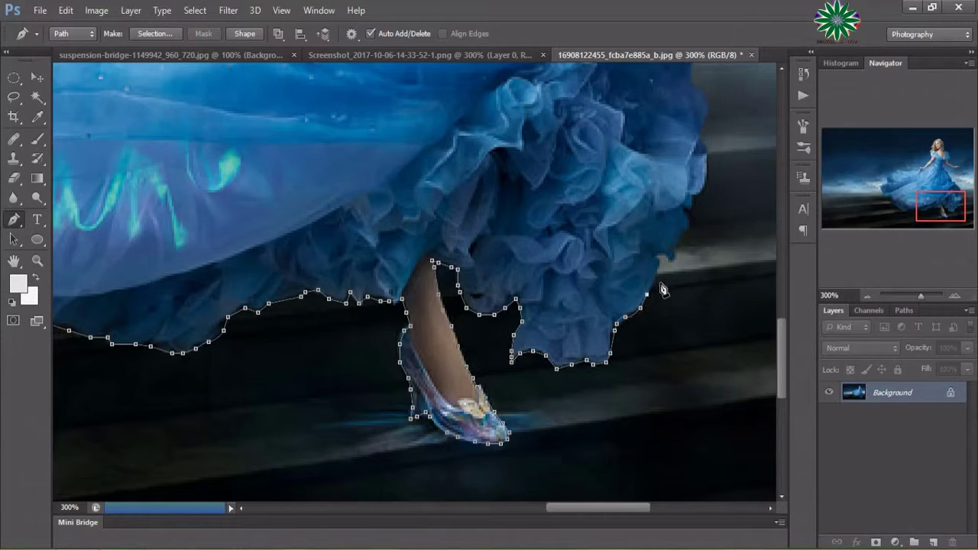
left_click(657, 267)
left_click(663, 257)
left_click(673, 253)
left_click(678, 239)
left_click(689, 226)
left_click(685, 207)
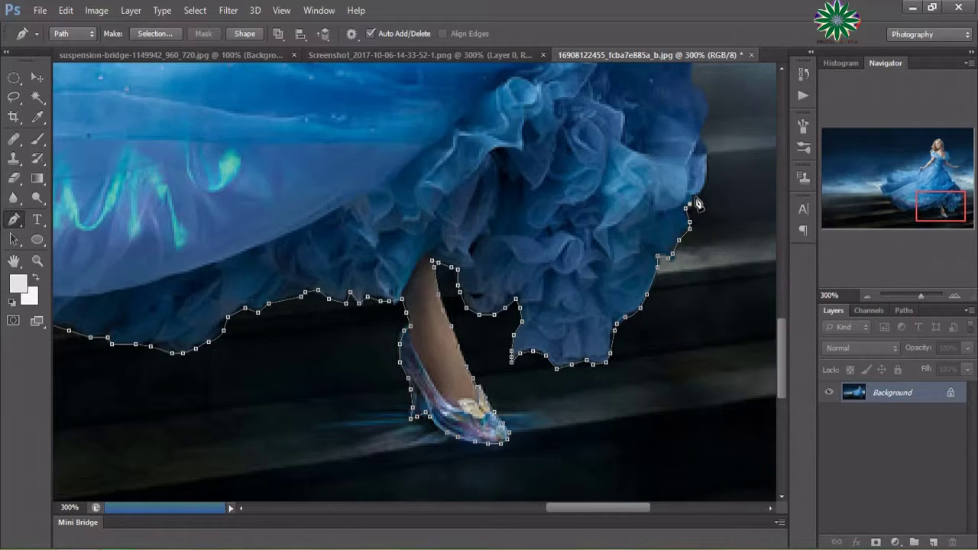
left_click(704, 188)
left_click(706, 154)
scroll(706, 153, "up", 5)
left_click(702, 306)
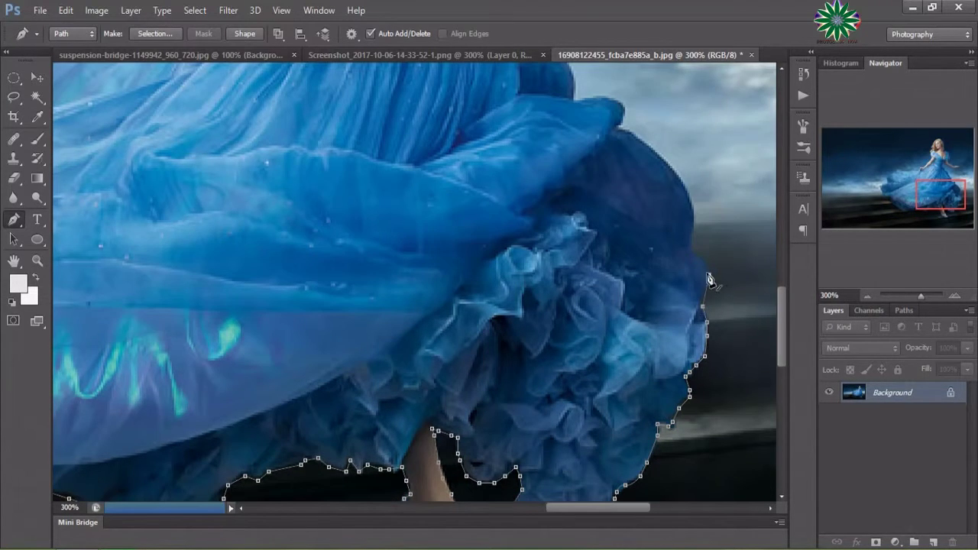
- Trace up the dress's right side and along the top edge of the skirt
left_click(692, 252)
left_click(692, 227)
left_click(693, 211)
left_click(685, 191)
left_click(674, 171)
left_click(654, 151)
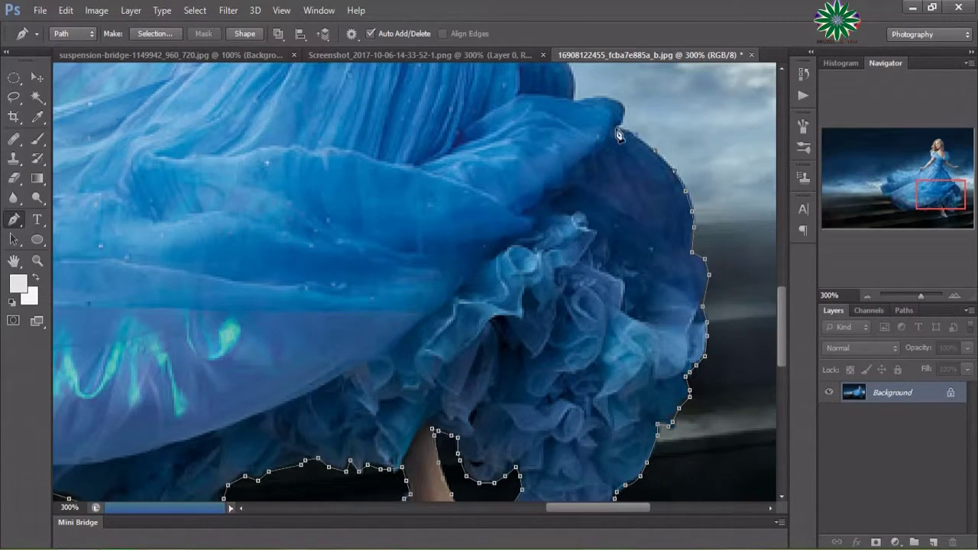
left_click(619, 128)
left_click(621, 109)
left_click(611, 96)
left_click(597, 96)
left_click(576, 101)
scroll(606, 146, "up", 7)
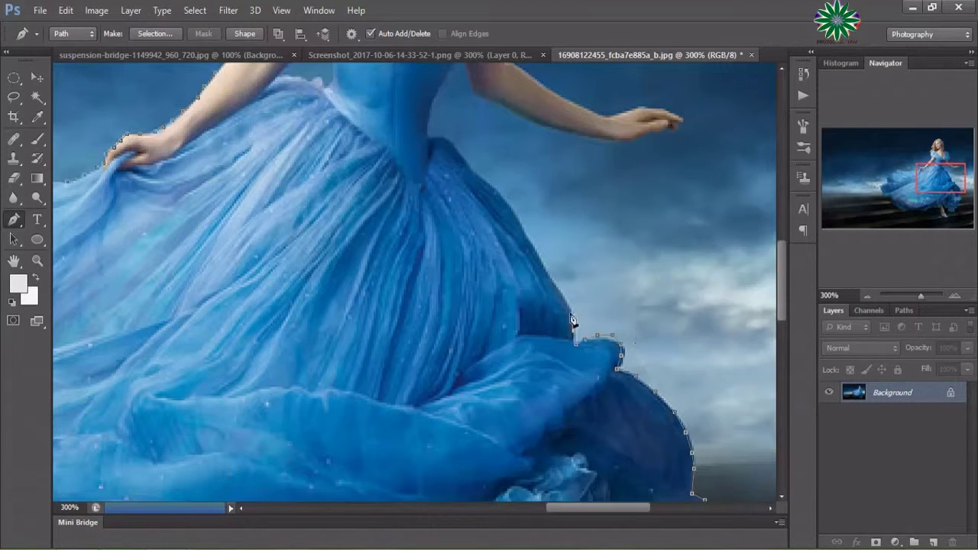
- Trace up the skirt's right edge and the side of the waist
left_click(570, 312)
left_click(543, 266)
left_click(530, 232)
left_click(498, 195)
left_click(469, 166)
left_click(452, 146)
left_click(426, 138)
scroll(428, 145, "up", 2)
scroll(428, 222, "up", 2)
left_click(427, 231)
left_click(436, 214)
- Zoom to 400% on the upper body and trace along the shoulder top
key("z")
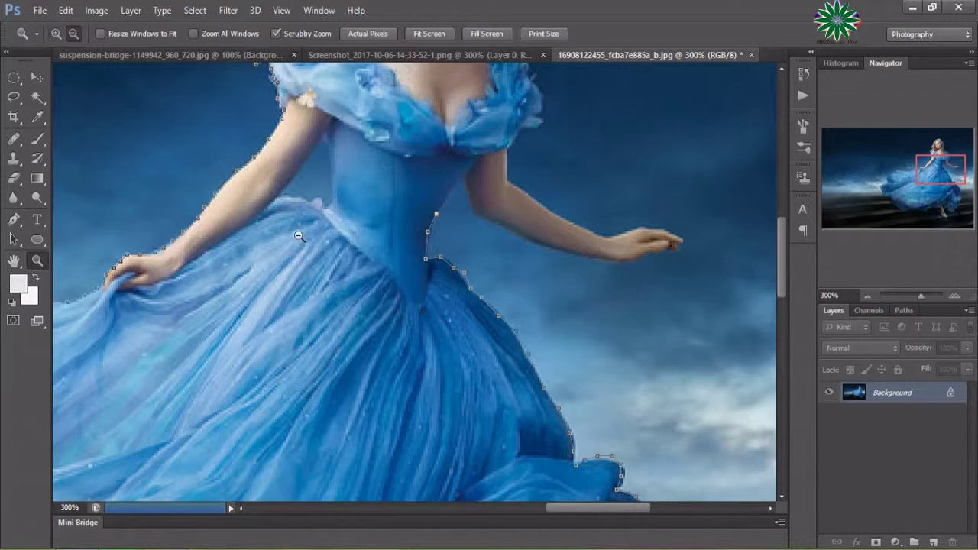
left_click(298, 236)
left_click(479, 221)
left_click(462, 218)
left_click(443, 212)
left_click(418, 219)
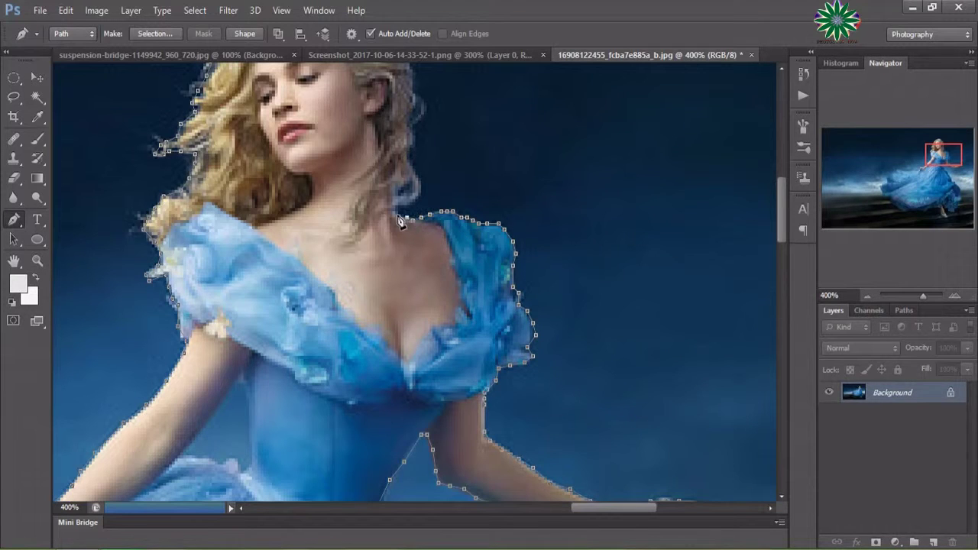
- Trace up the neck to the hair
left_click(403, 207)
left_click(420, 195)
left_click(423, 188)
left_click(417, 177)
left_click(414, 167)
left_click(410, 157)
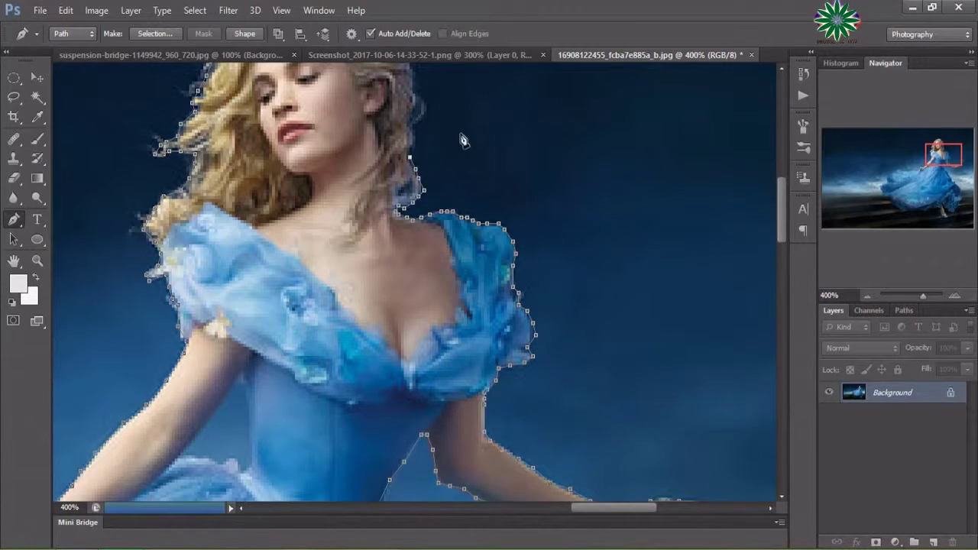
scroll(462, 140, "up", 2)
- Trace up the right edge and across the top of the hair, closing the path
left_click(412, 263)
left_click(415, 245)
left_click(421, 230)
left_click(426, 222)
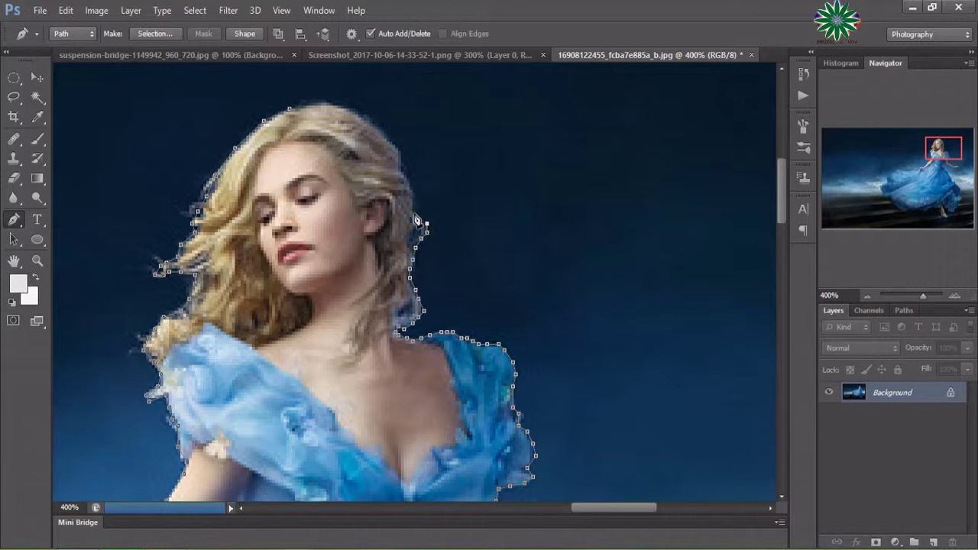
scroll(416, 220, "up", 1)
left_click(412, 269)
left_click(401, 244)
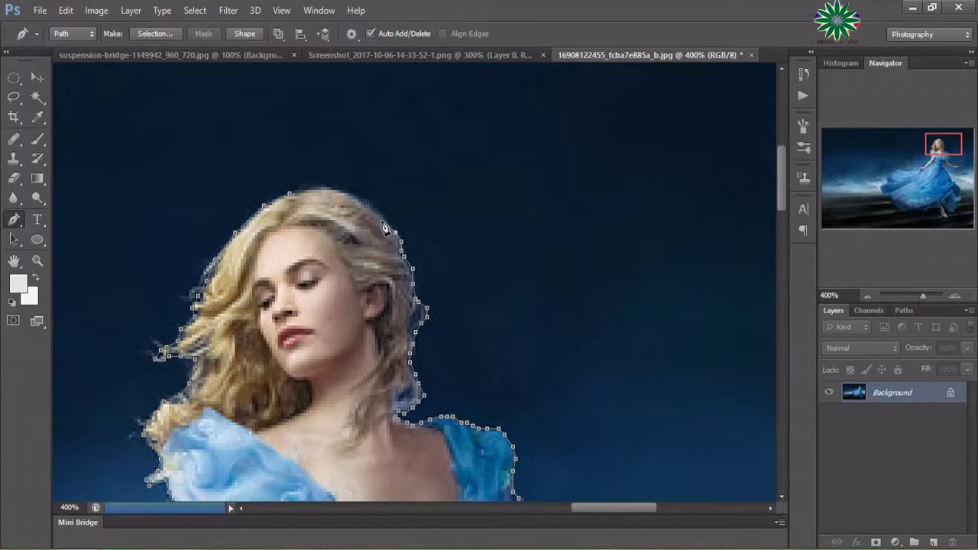
left_click(388, 224)
left_click(375, 211)
left_click(339, 193)
left_click(318, 188)
left_click(292, 194)
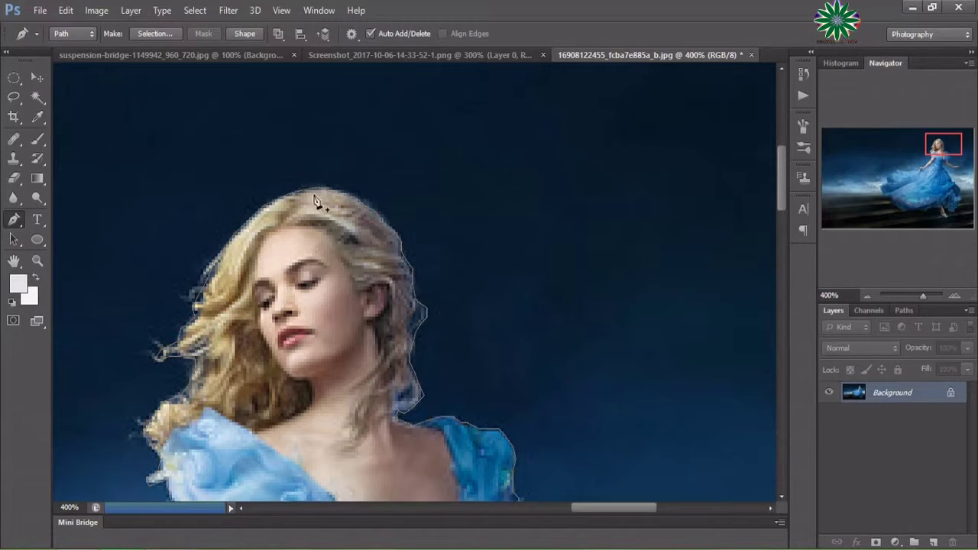
- Start a path in the gap between arm and dress with a curved inner-arm anchor
scroll(445, 408, "down", 1)
scroll(445, 408, "down", 1)
scroll(443, 403, "down", 2)
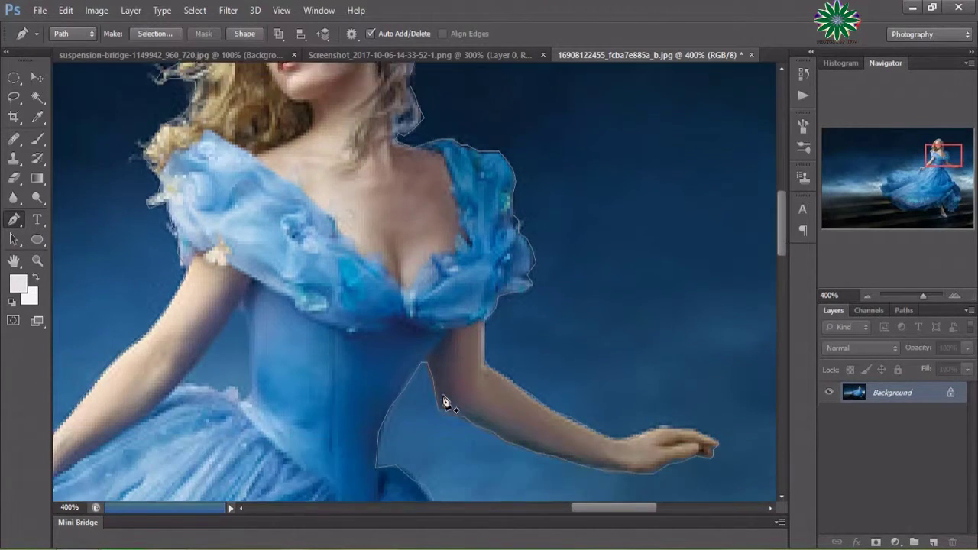
scroll(444, 403, "down", 1)
scroll(443, 404, "down", 1)
left_click(175, 312)
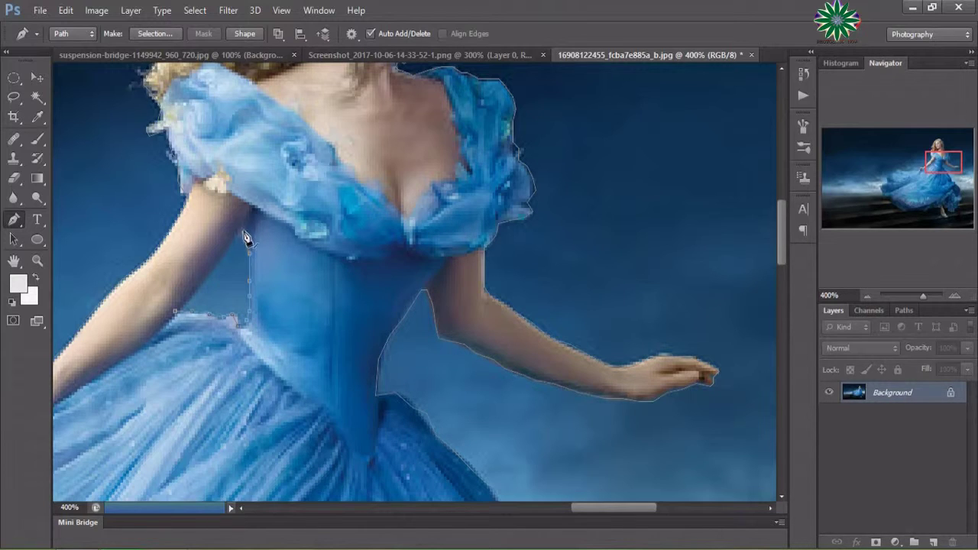
left_click_drag(241, 231, 212, 281)
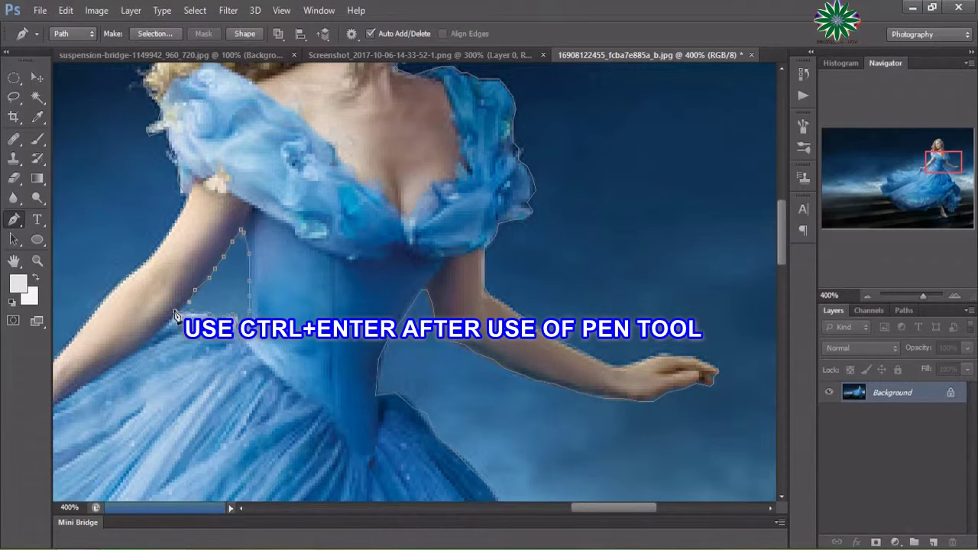
- Load the traced path as a selection, zoom out to 100%, and show the bridge document
key("ctrl+Return")
left_click(38, 261)
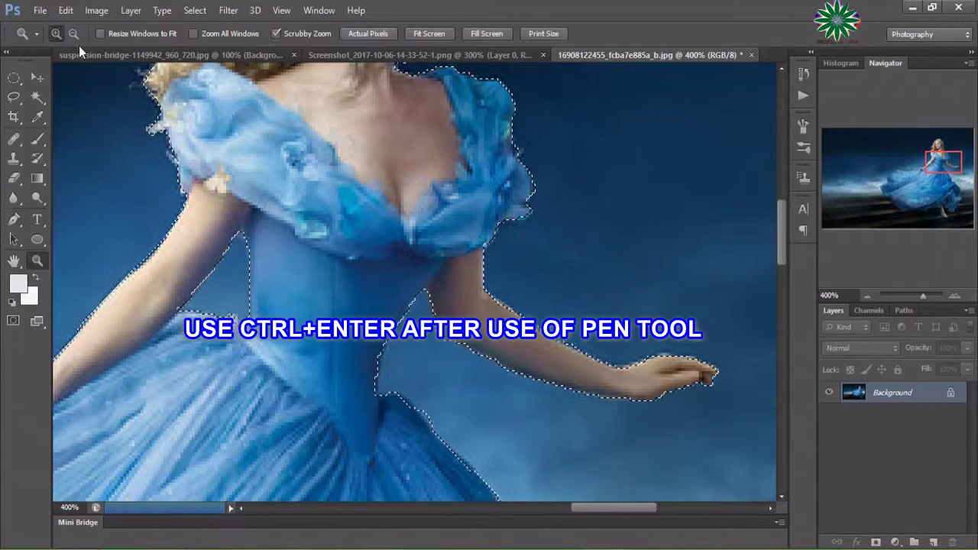
left_click(274, 214)
left_click(520, 242)
left_click(506, 265)
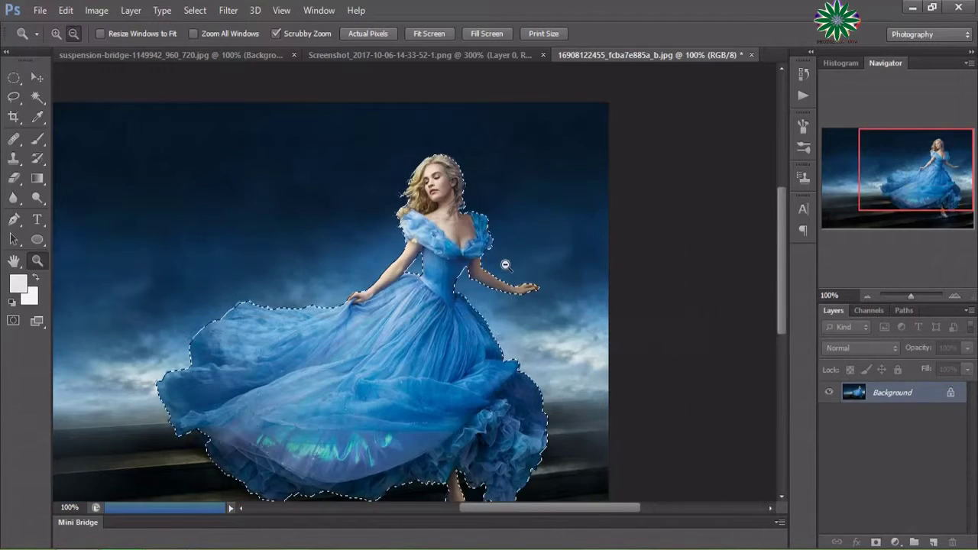
scroll(515, 288, "down", 3)
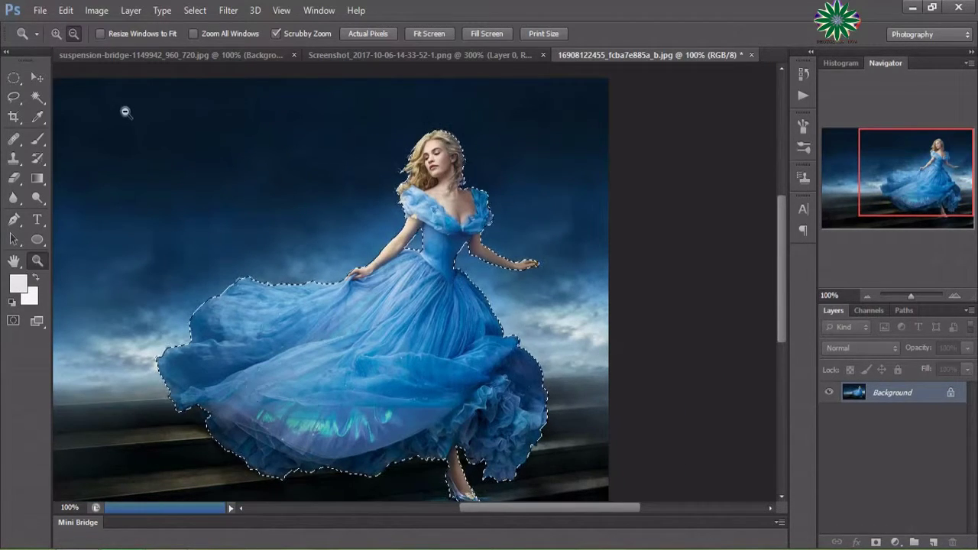
left_click(179, 56)
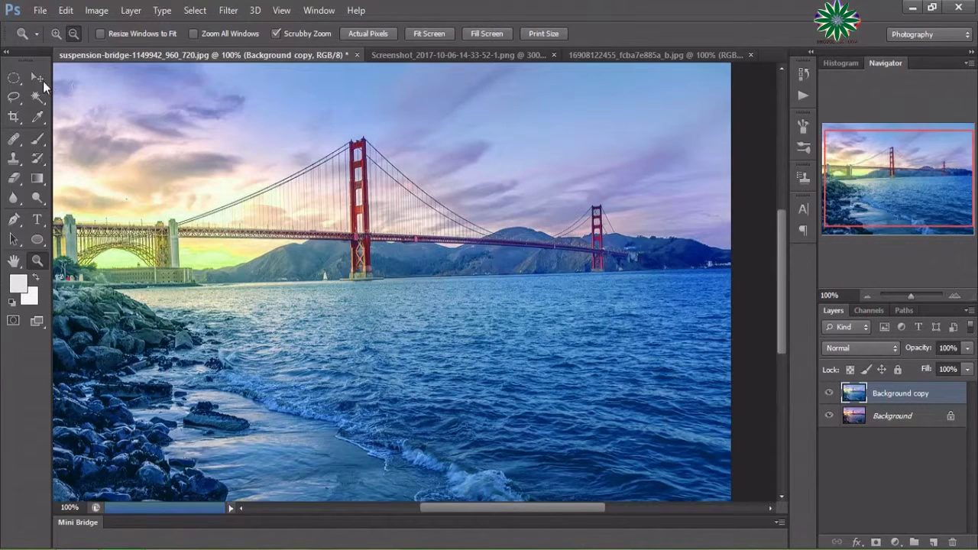
- Drag the selected wooden boat from its screenshot into the bridge image as Layer 1
left_click(46, 79)
left_click(431, 54)
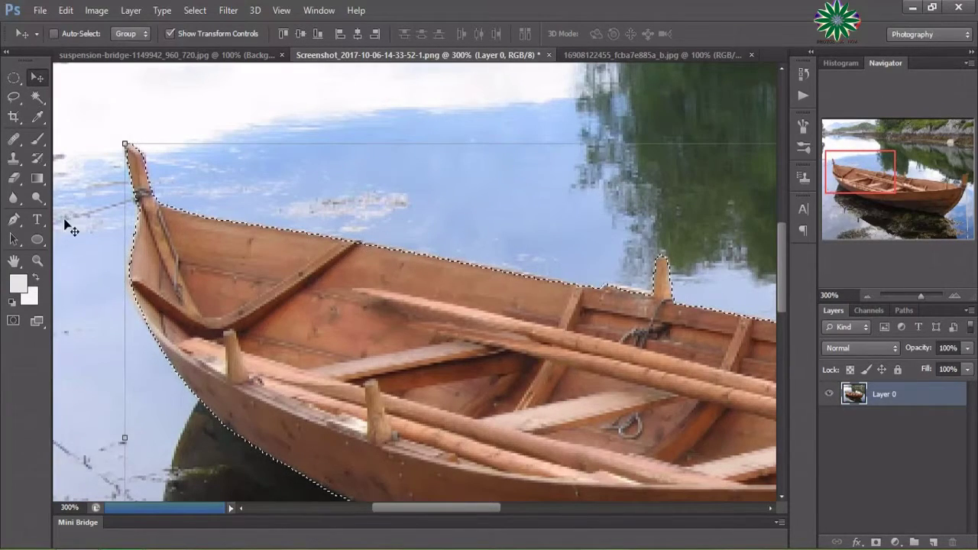
left_click(36, 260)
left_click(497, 271, "alt")
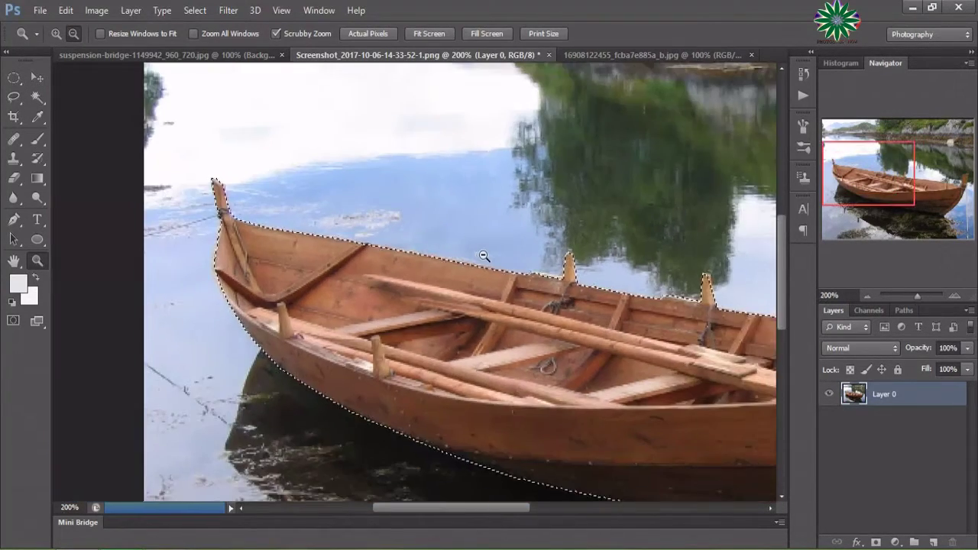
left_click(497, 271, "alt")
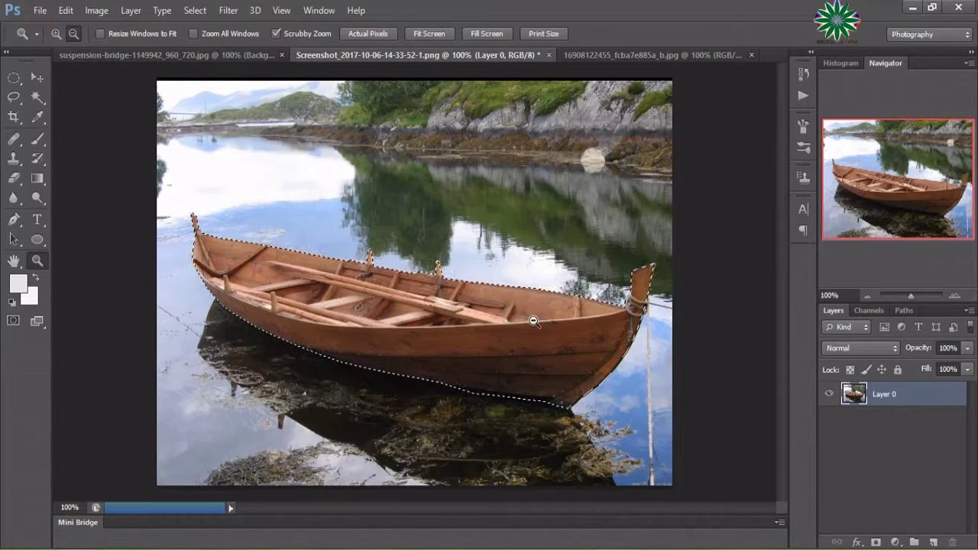
key("v")
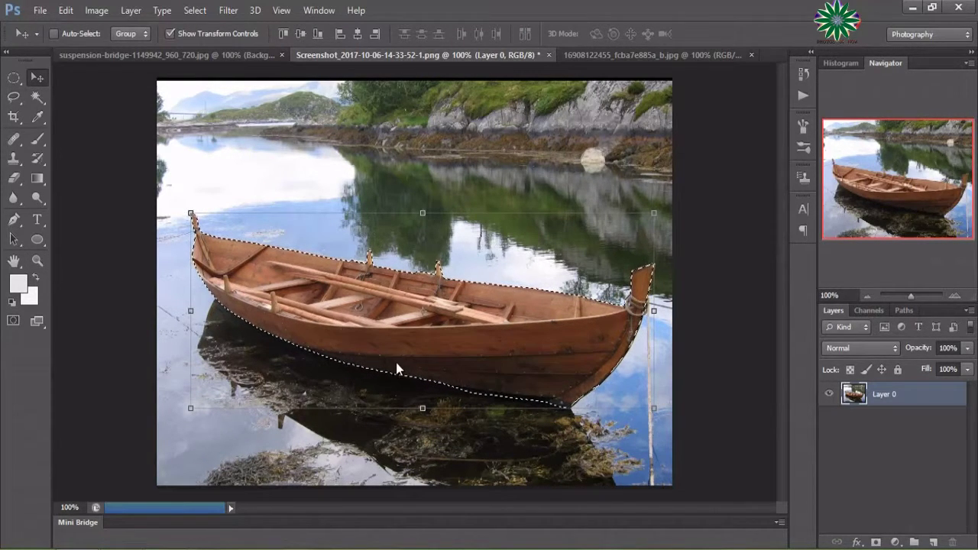
mouse_move(396, 365)
left_mouse_down()
mouse_move(241, 60)
mouse_move(471, 427)
mouse_move(393, 367)
left_mouse_up()
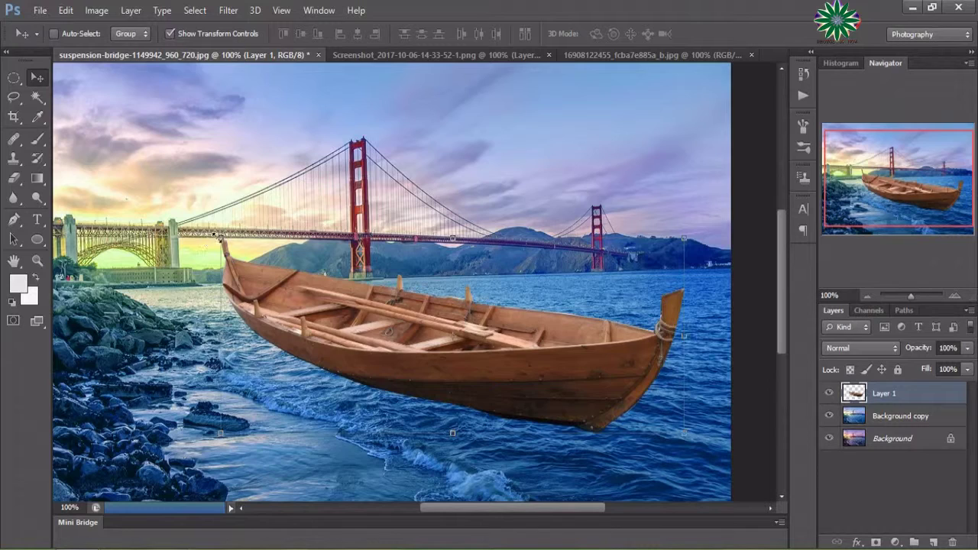
- Scale the boat to about half size and position it on the water
key("ctrl+t")
left_click_drag(217, 237, 418, 325)
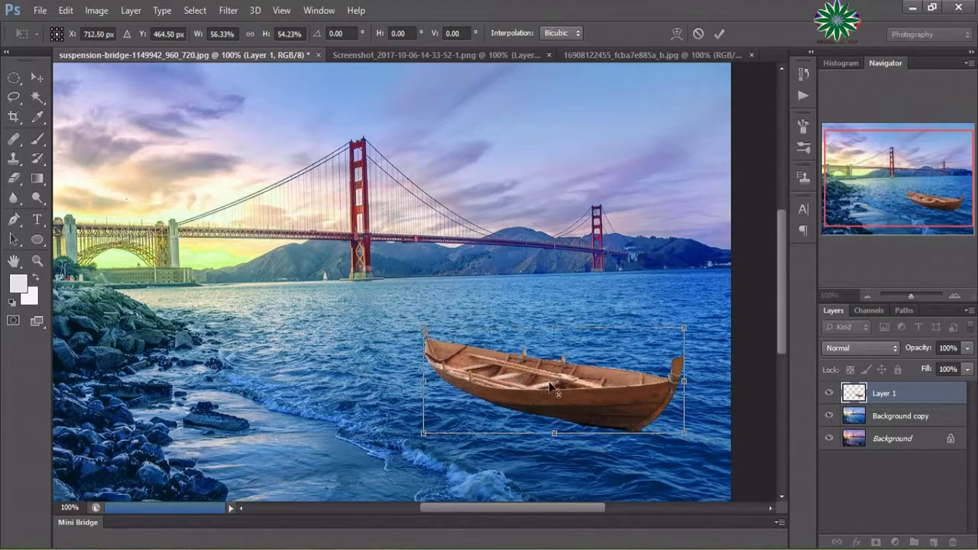
left_click_drag(549, 385, 537, 410)
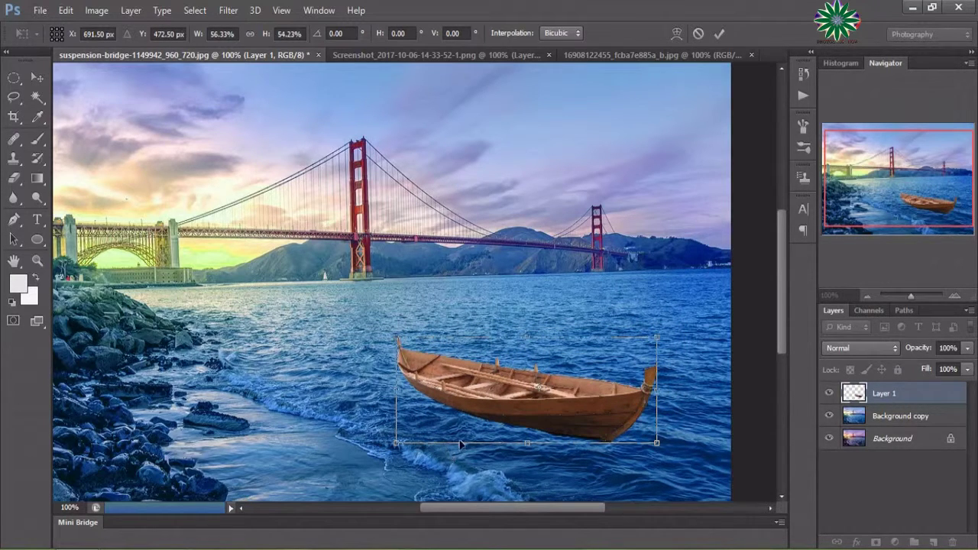
- Warp the boat so its hull sags down into the waves, and commit it
right_click(423, 397)
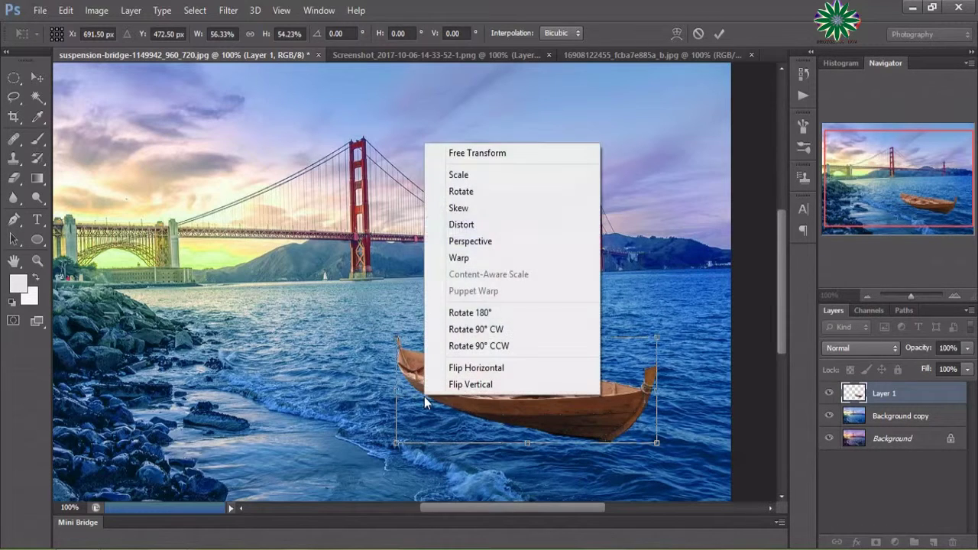
left_click(473, 256)
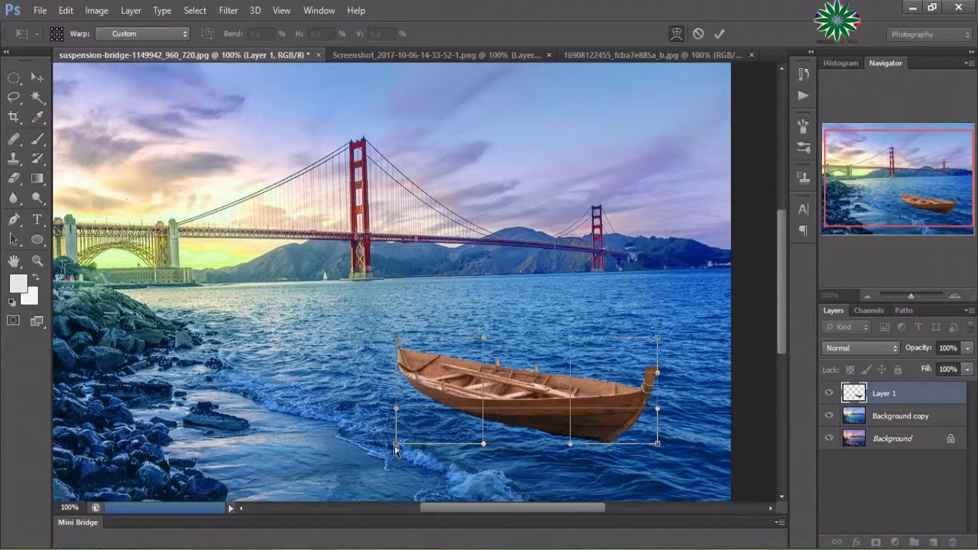
left_click_drag(395, 450, 387, 480)
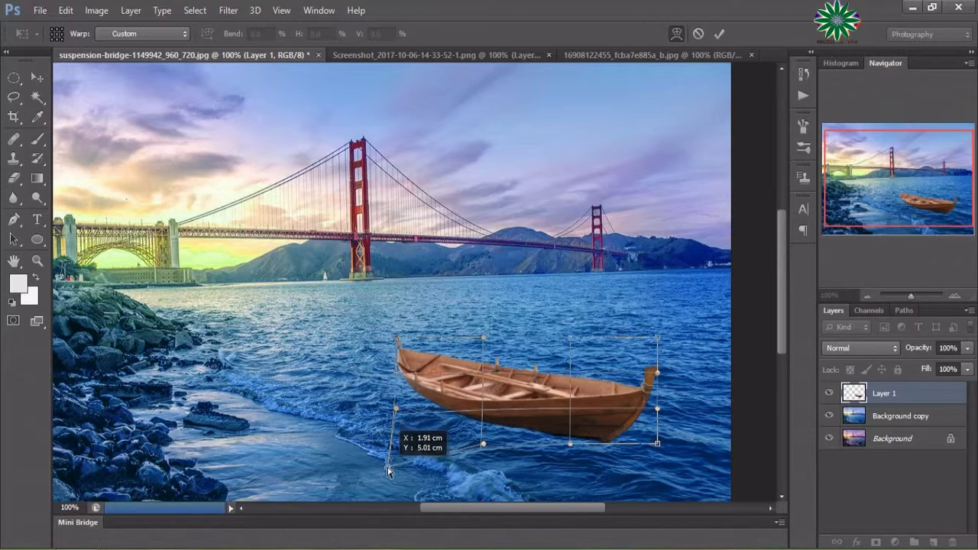
left_click_drag(512, 420, 513, 440)
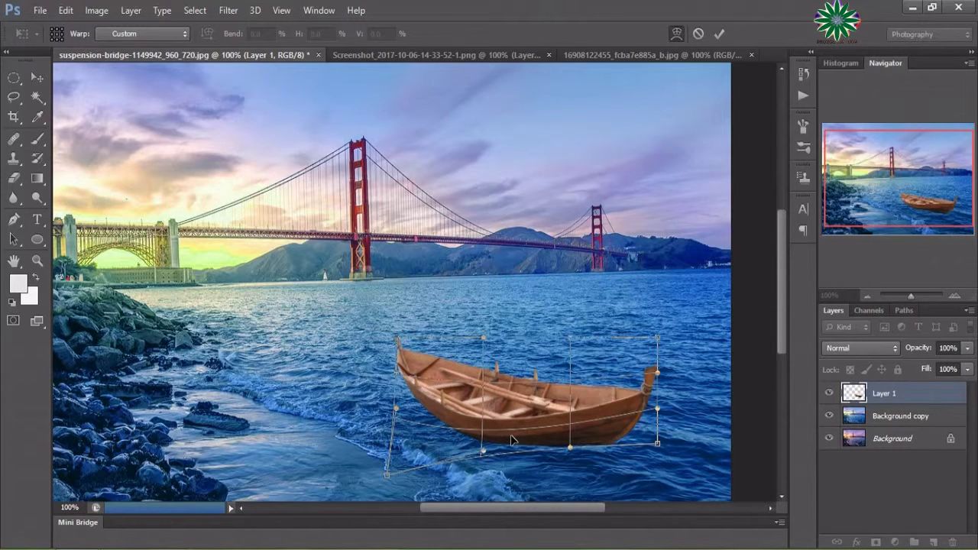
left_click_drag(595, 433, 595, 437)
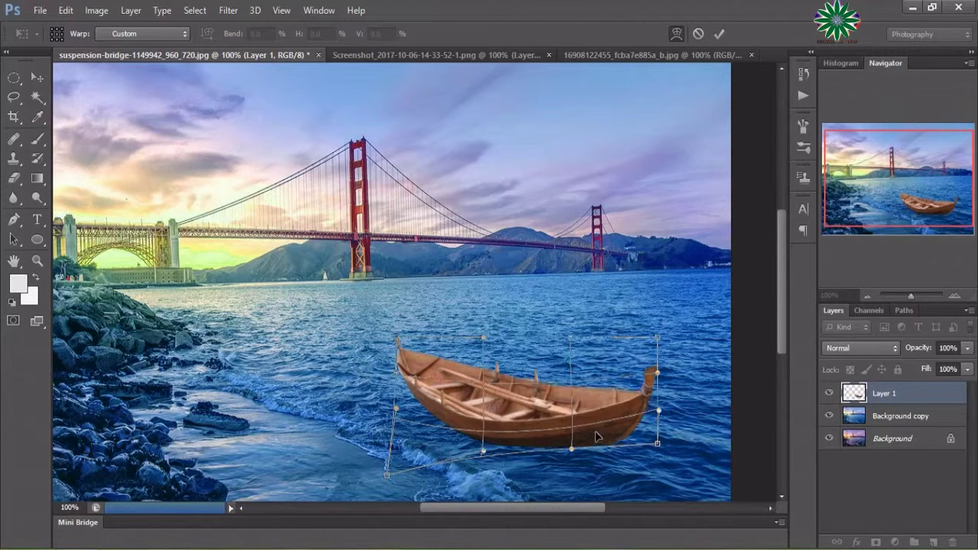
left_click_drag(452, 367, 452, 364)
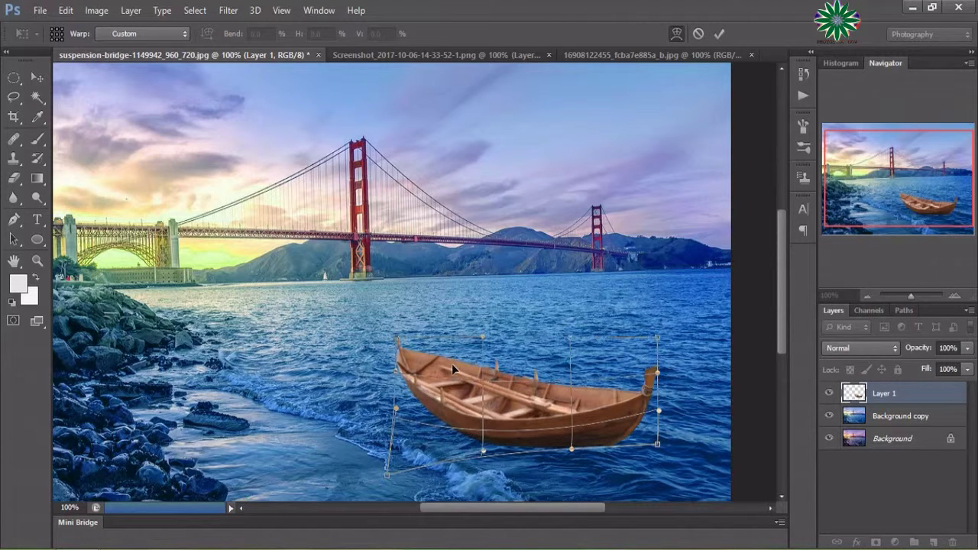
left_click(719, 33)
- Drag the selected woman from the gown photo into the bridge scene as Layer 2
left_click(385, 54)
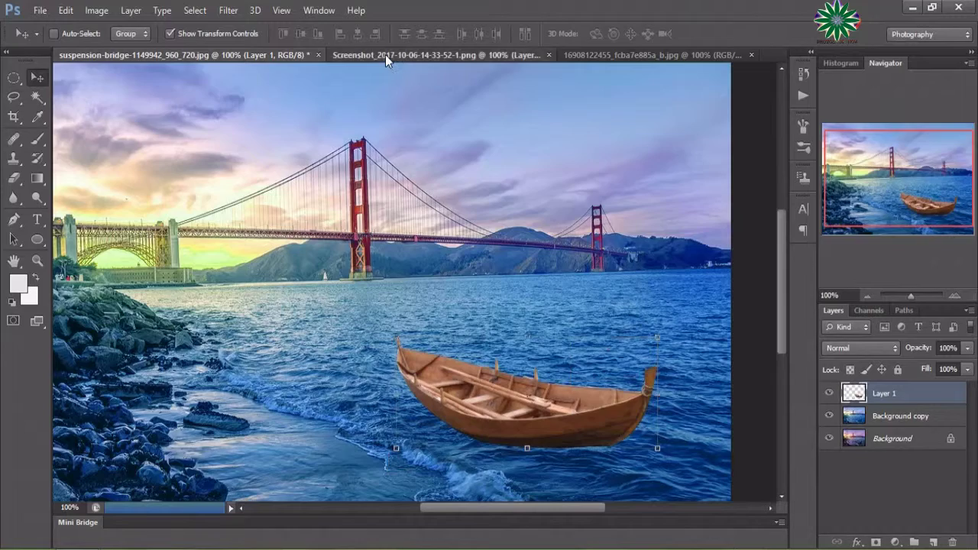
left_click(584, 53)
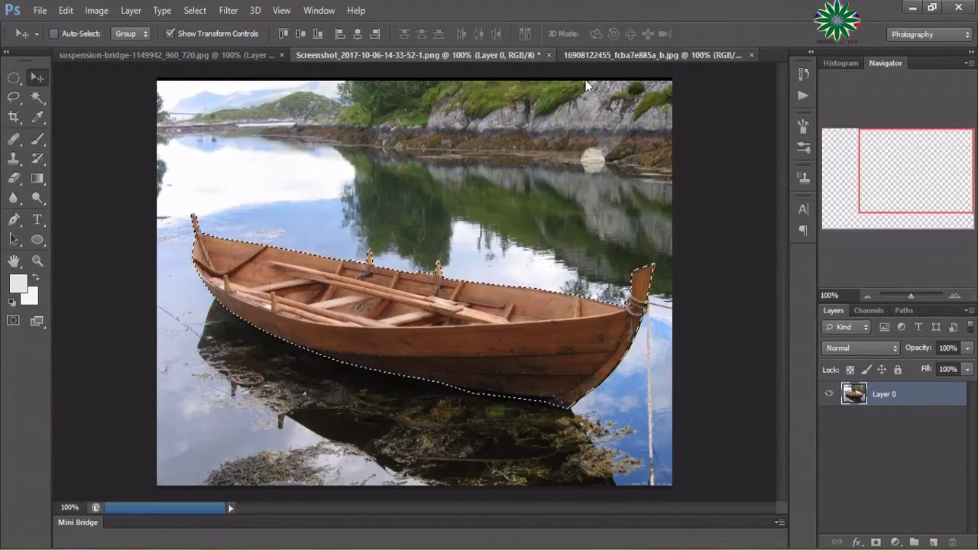
left_click_drag(341, 249, 391, 233)
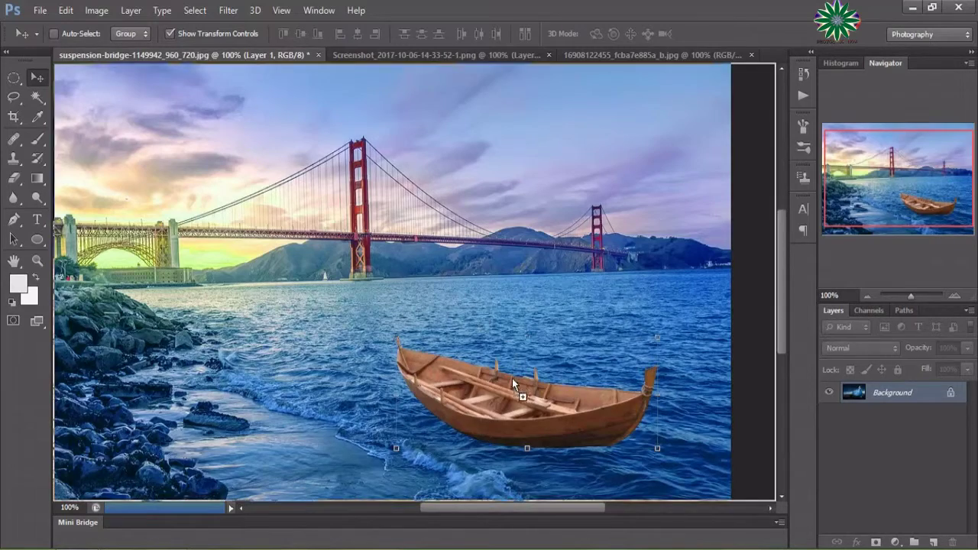
left_click_drag(512, 378, 488, 378)
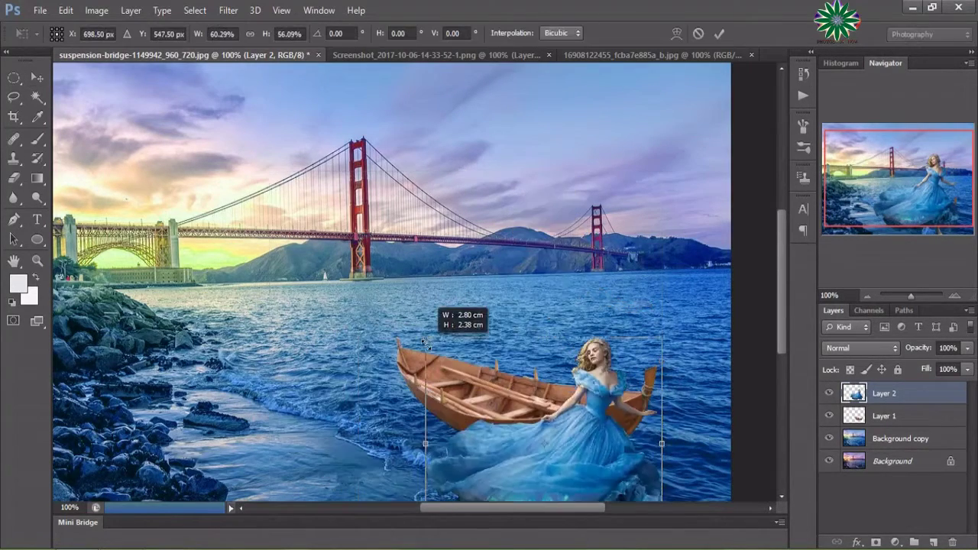
- Scale the woman to roughly 33% by 38% and seat her in the boat
left_click_drag(269, 173, 504, 397)
left_click_drag(565, 465, 490, 353)
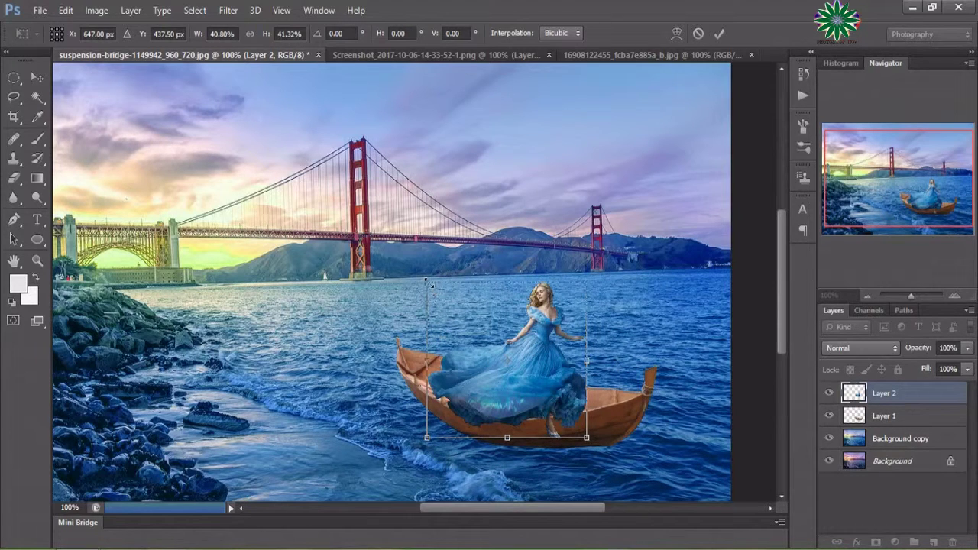
left_click_drag(428, 283, 457, 315)
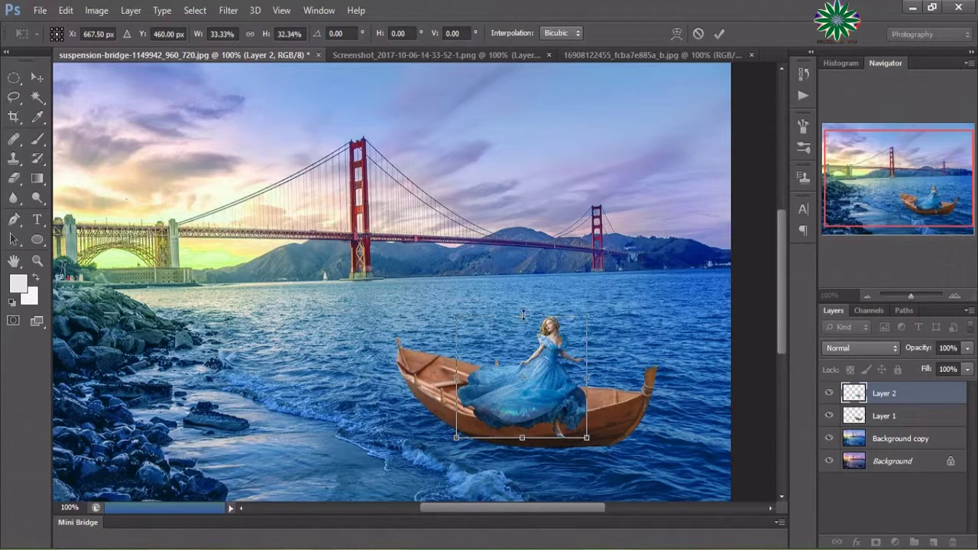
left_click_drag(523, 315, 521, 298)
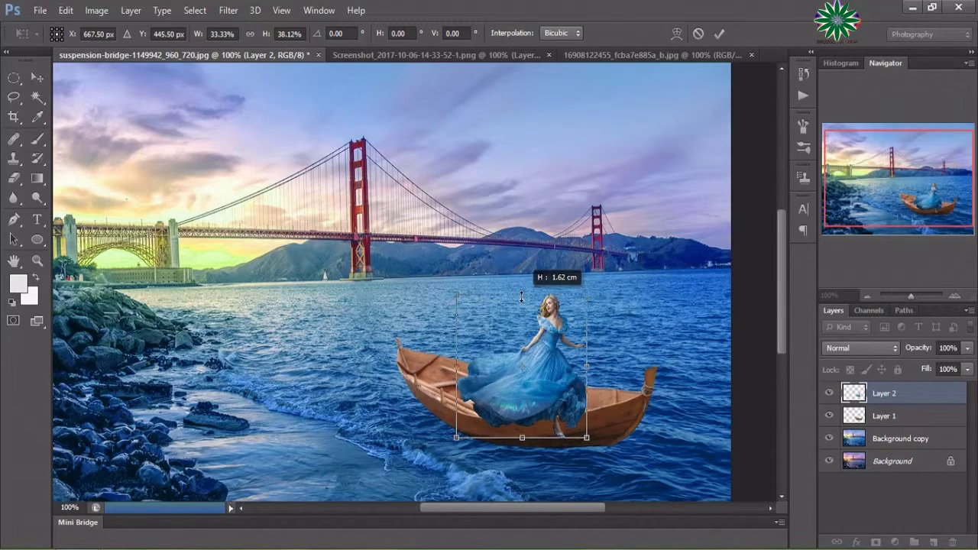
left_click_drag(535, 371, 519, 376)
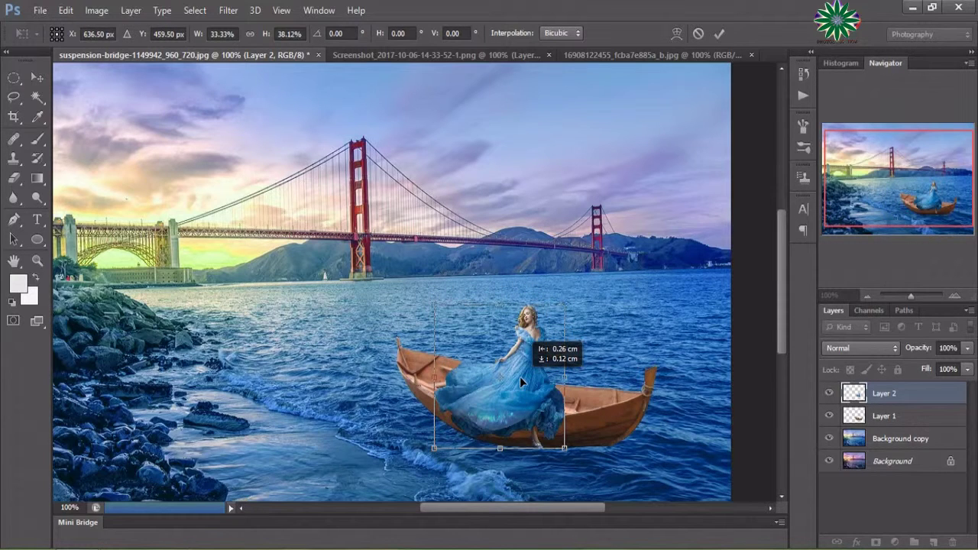
left_click_drag(519, 380, 519, 387)
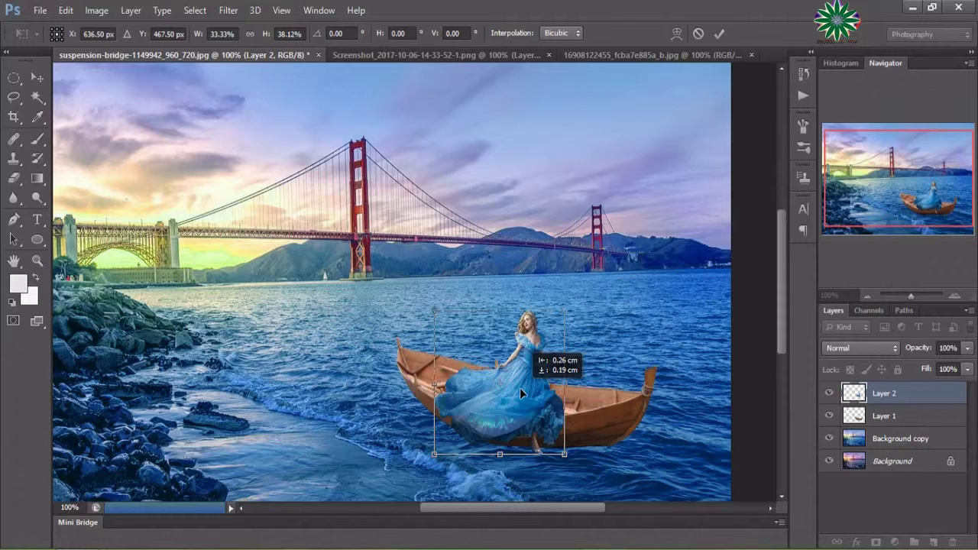
- Warp the woman's gown so the hem spills over the boat's side into the water
right_click(461, 405)
left_click(497, 266)
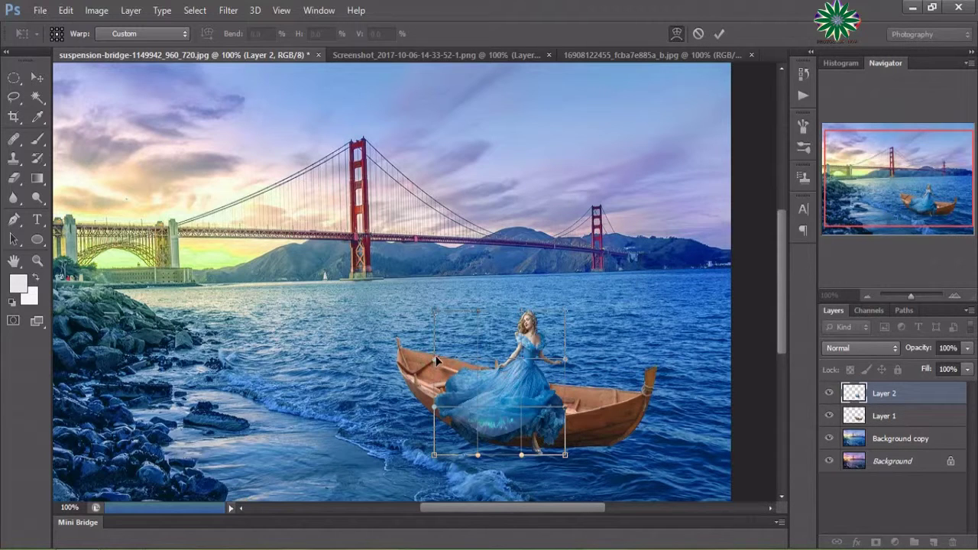
left_click_drag(494, 355, 475, 343)
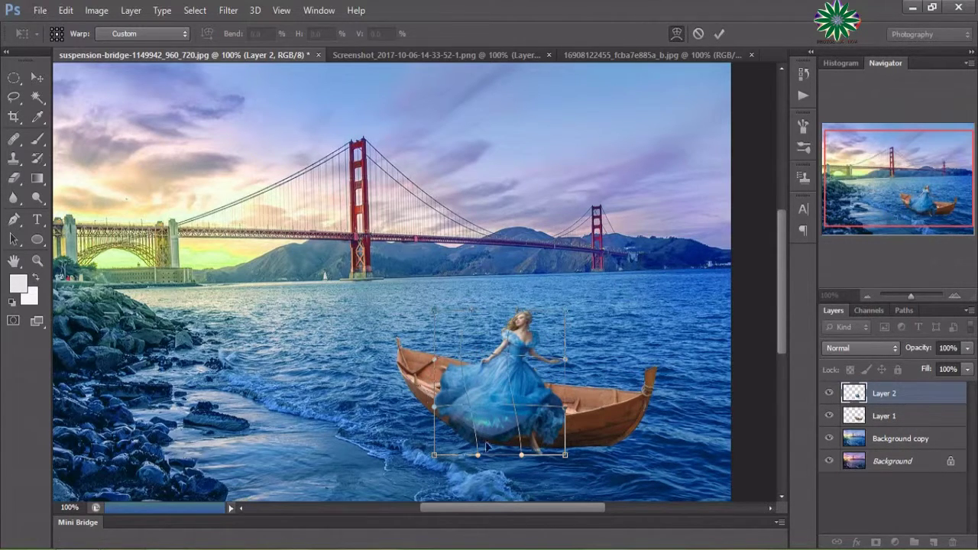
left_click_drag(527, 419, 531, 421)
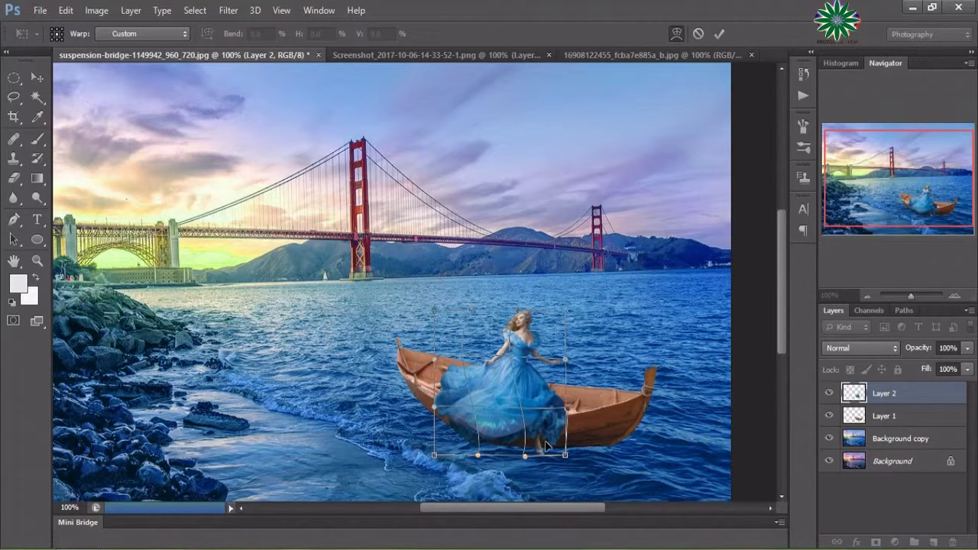
left_click_drag(546, 445, 545, 456)
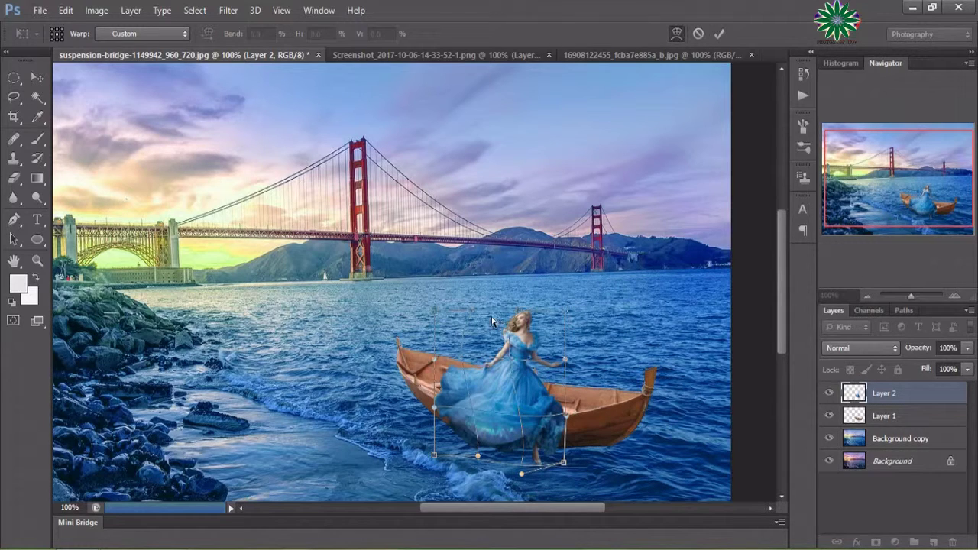
left_click_drag(486, 312, 480, 308)
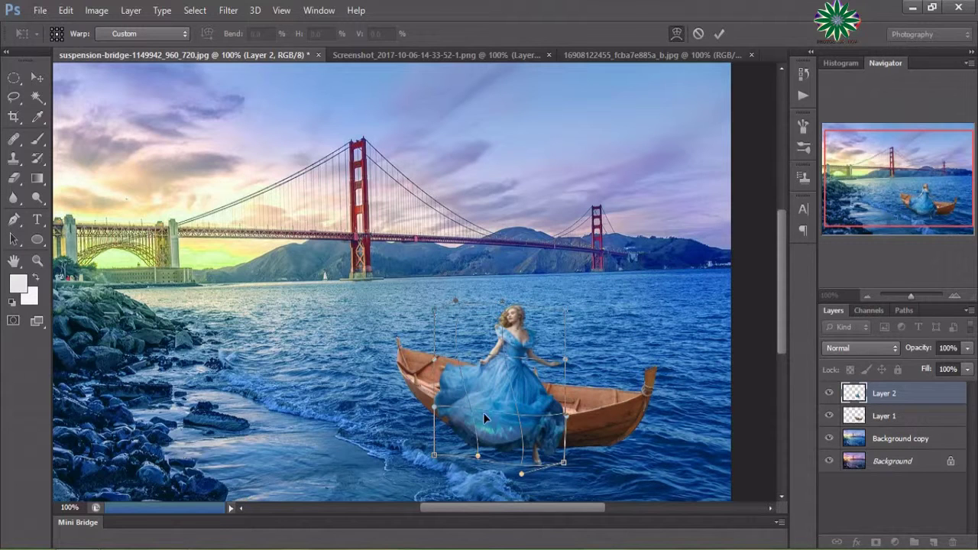
left_click_drag(486, 415, 488, 417)
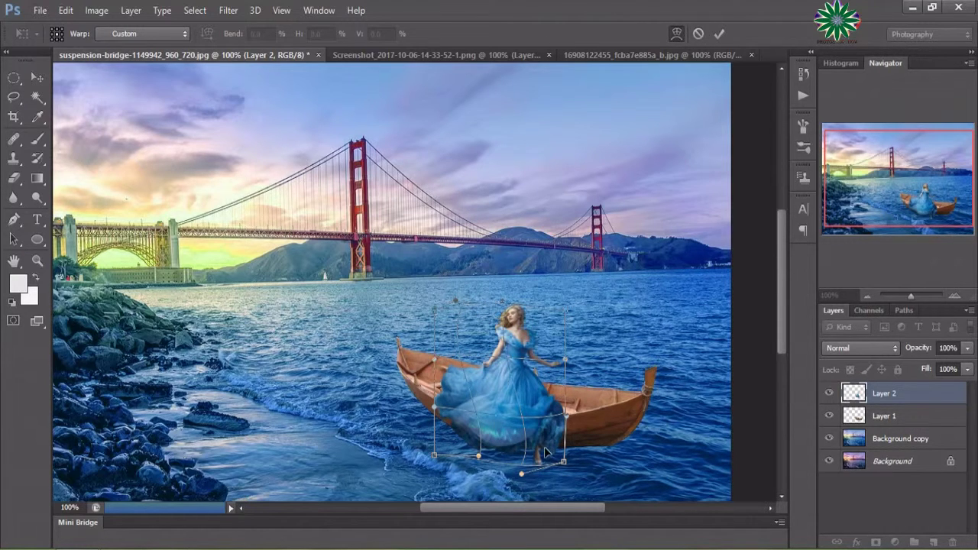
left_click_drag(537, 454, 534, 457)
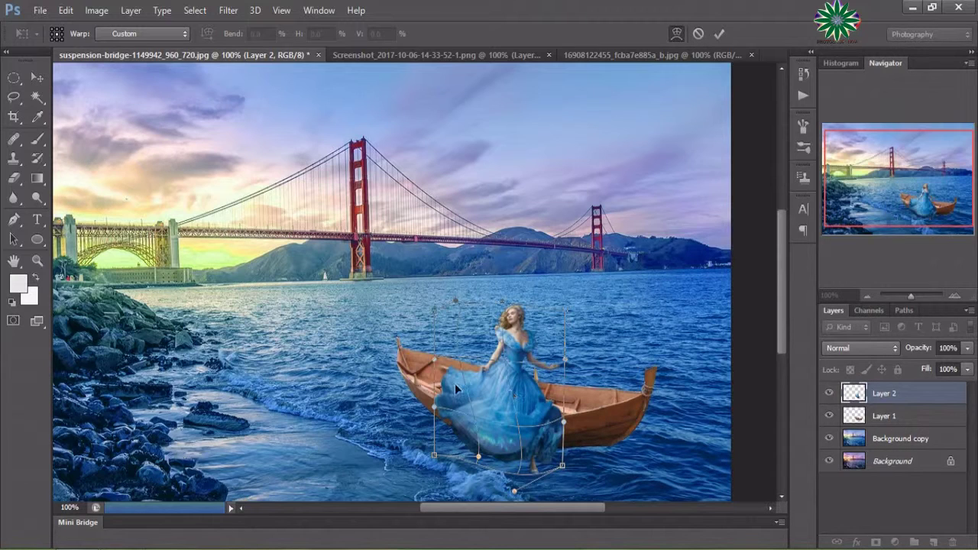
left_click_drag(446, 372, 441, 370)
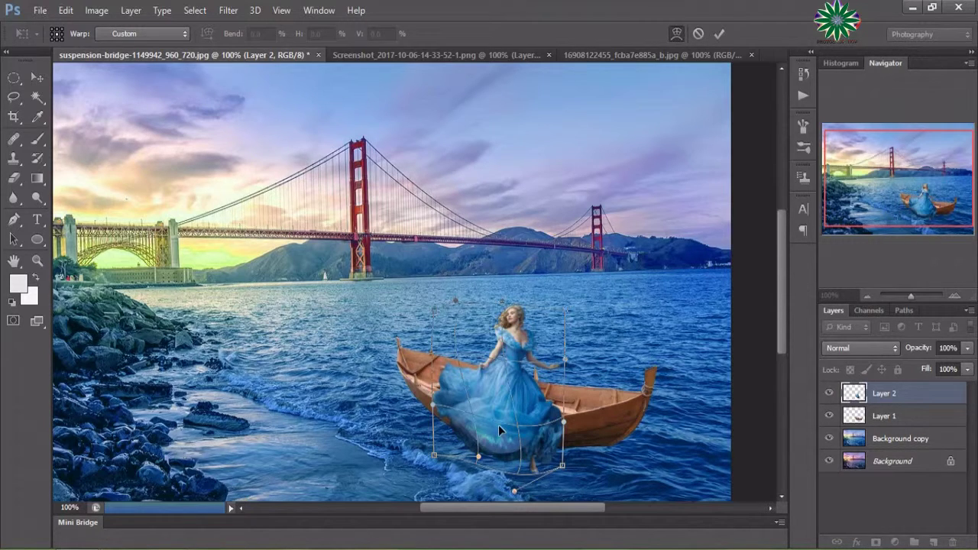
left_click_drag(498, 426, 498, 422)
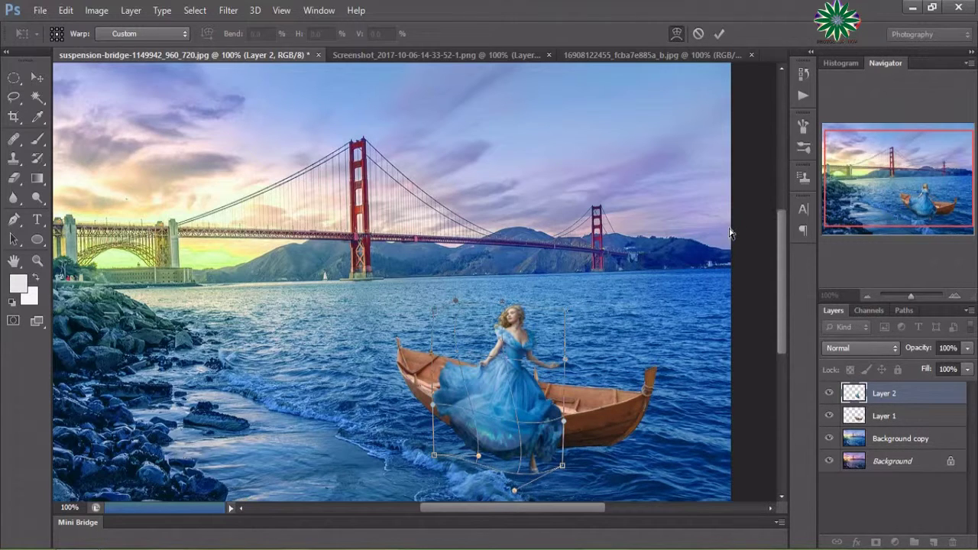
left_click(721, 37)
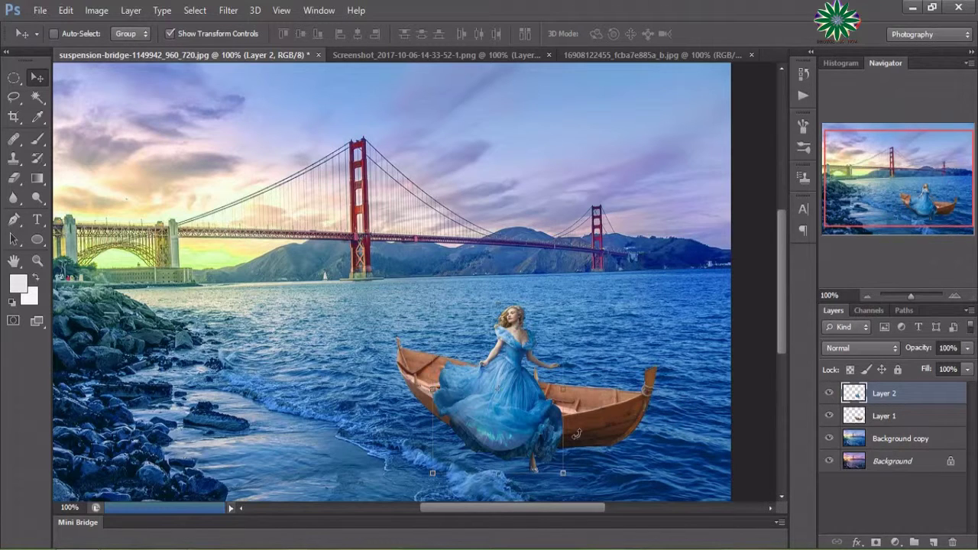
- Select the woman's Layer 2 and rotate it slightly counter-clockwise
left_click(511, 403)
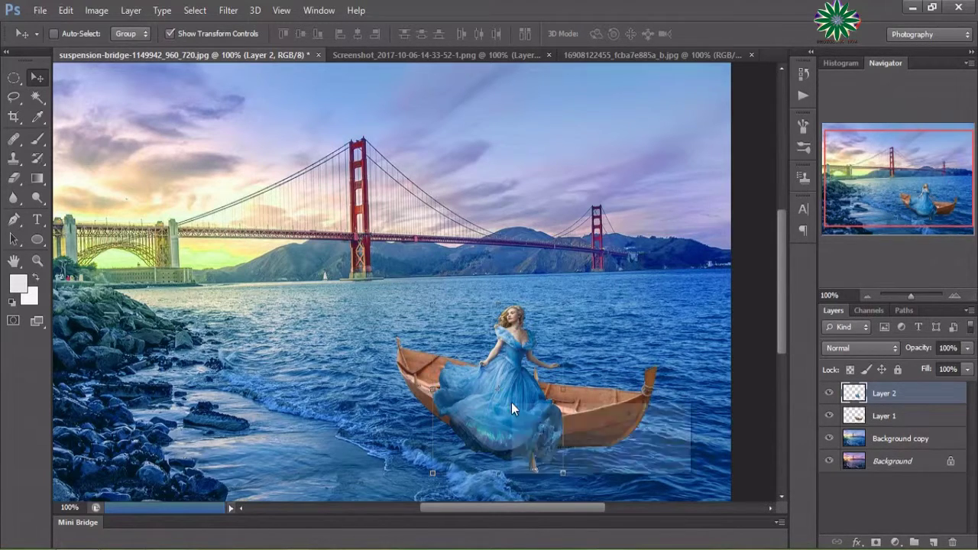
right_click(511, 403)
left_click(466, 413)
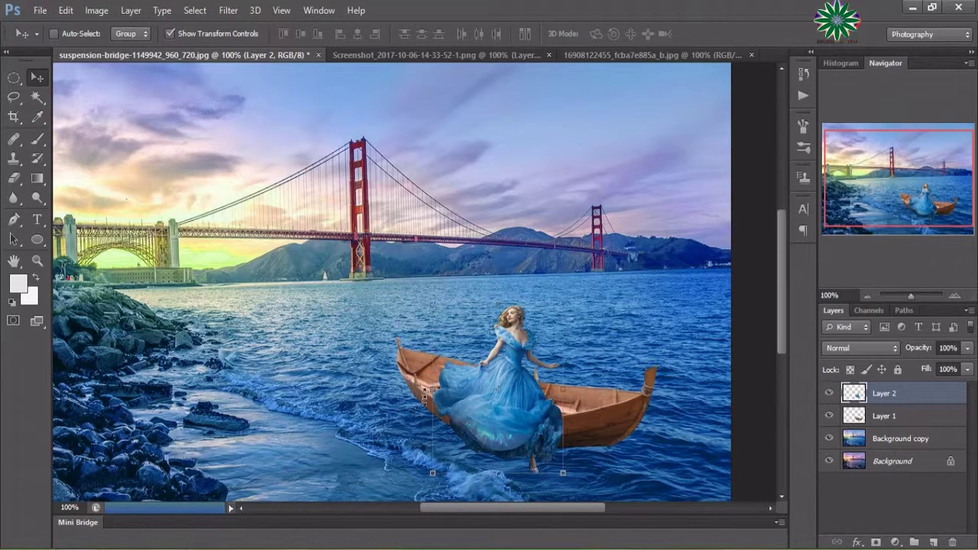
left_click_drag(424, 398, 423, 404)
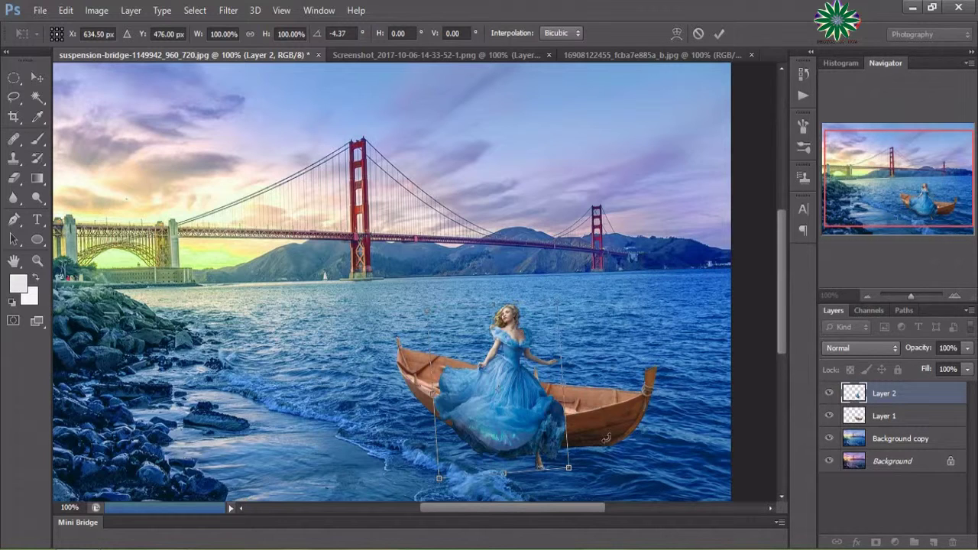
left_click(720, 33)
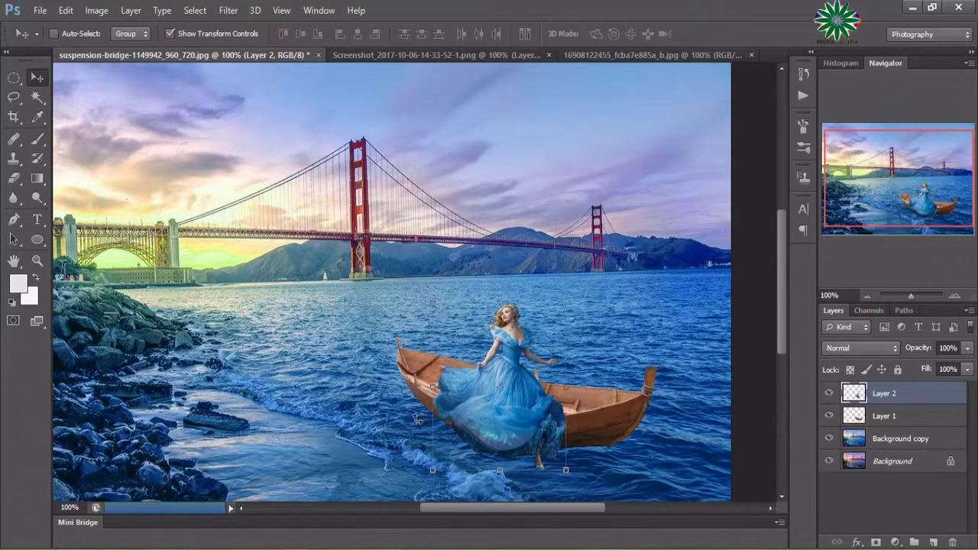
- Tilt the woman to about 5.25° and stretch her to 107.2% height
left_click_drag(418, 418, 416, 421)
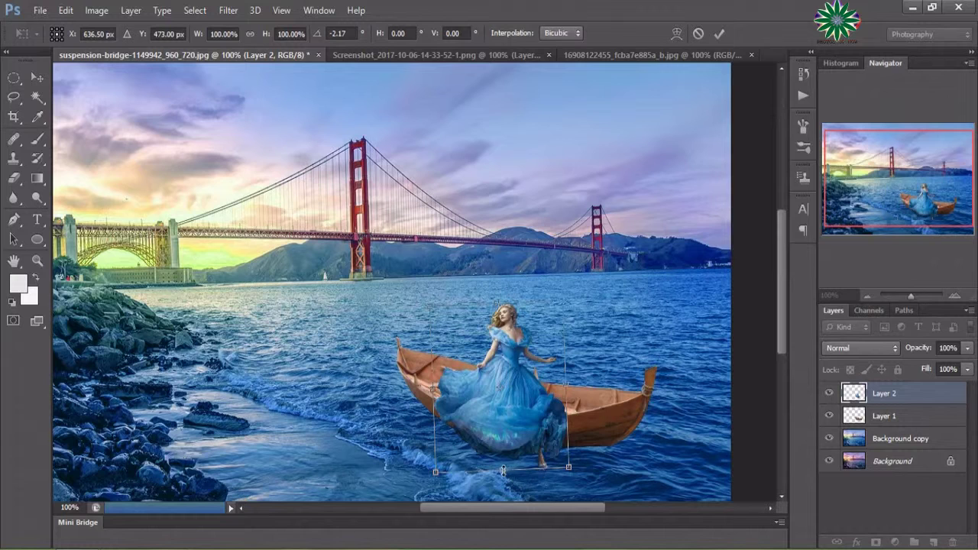
left_click_drag(503, 470, 501, 481)
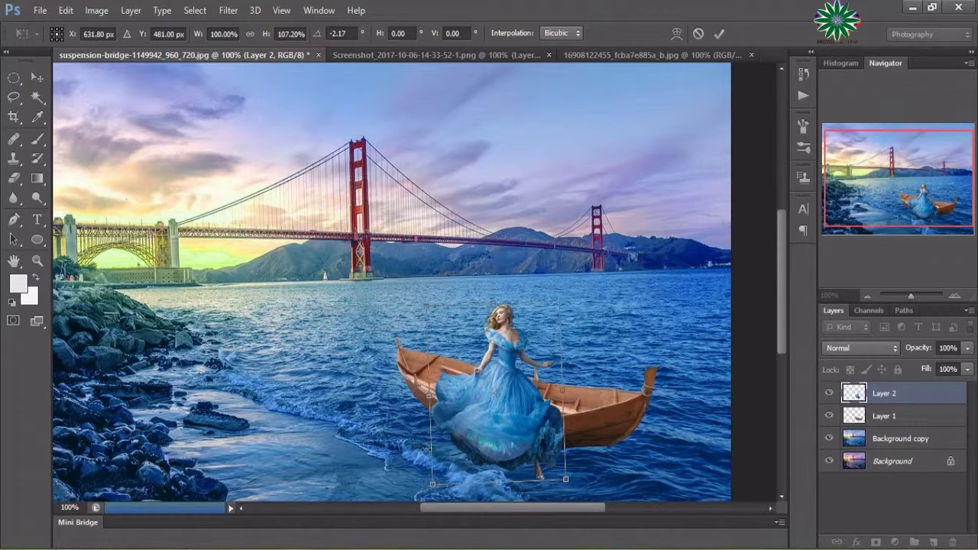
left_click_drag(402, 444, 396, 433)
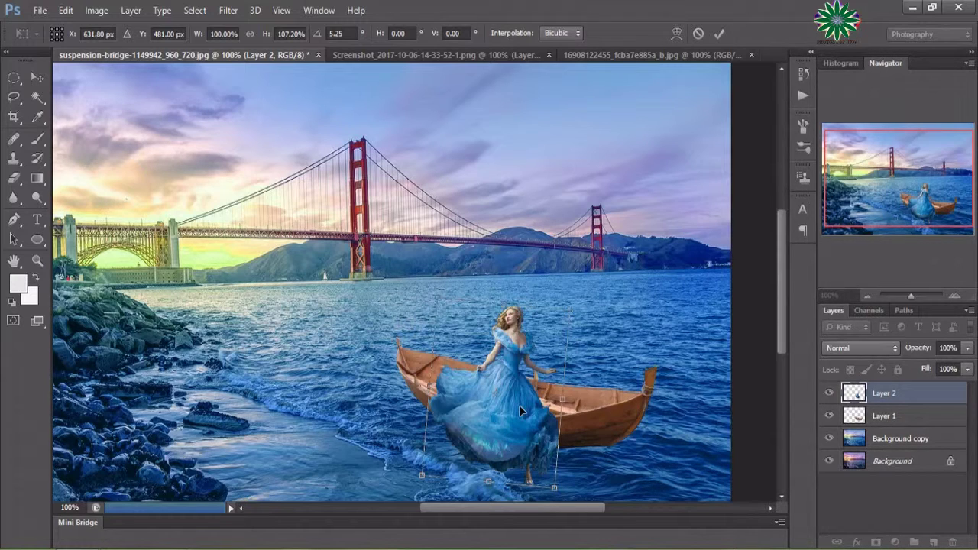
left_click(718, 33)
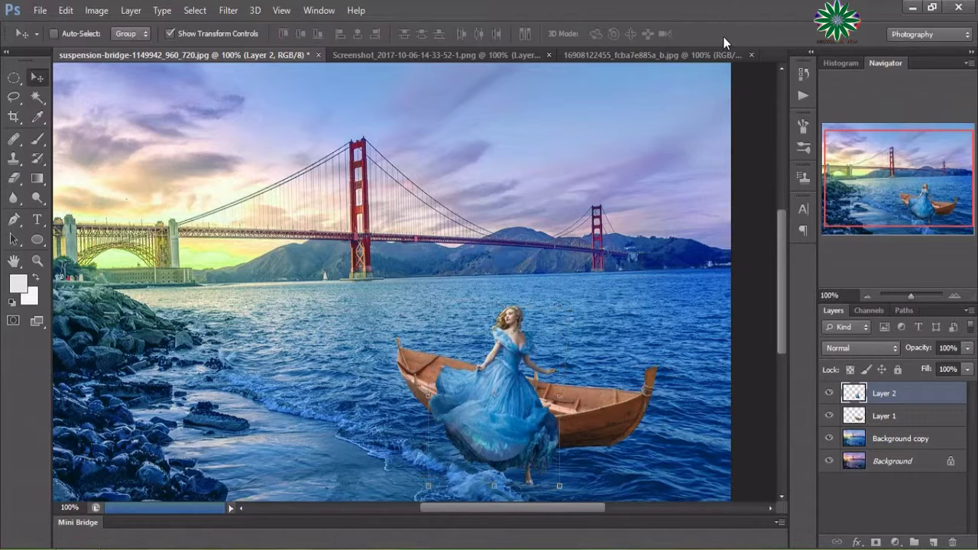
- Add a strong blue Solid Color fill layer blended in Screen mode at about 23% opacity
left_click(895, 542)
left_click(862, 211)
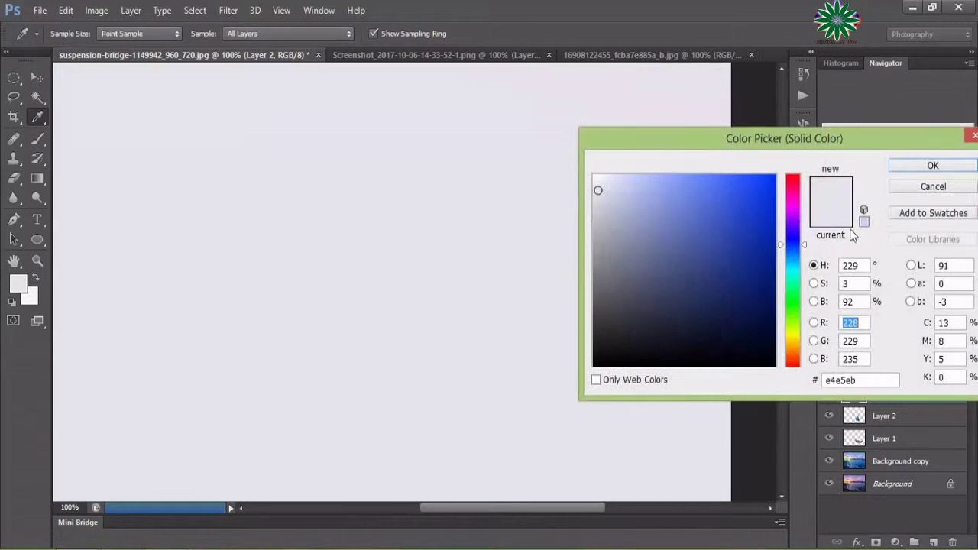
left_click(750, 209)
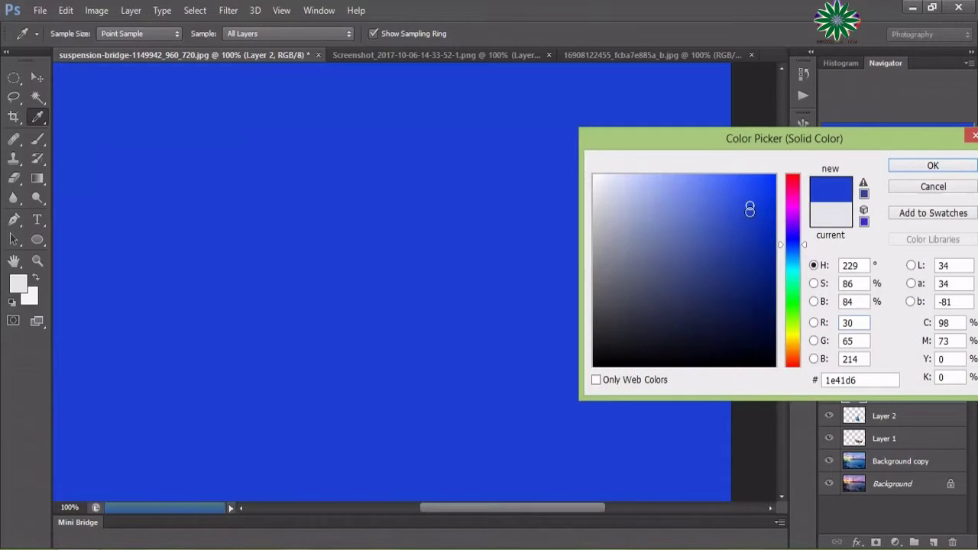
left_click(914, 166)
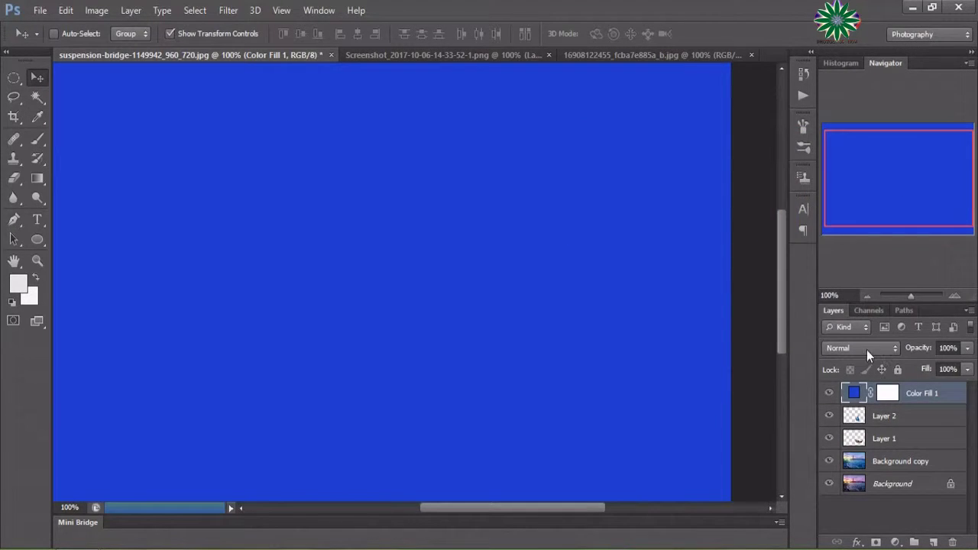
left_click(865, 348)
left_click(833, 127)
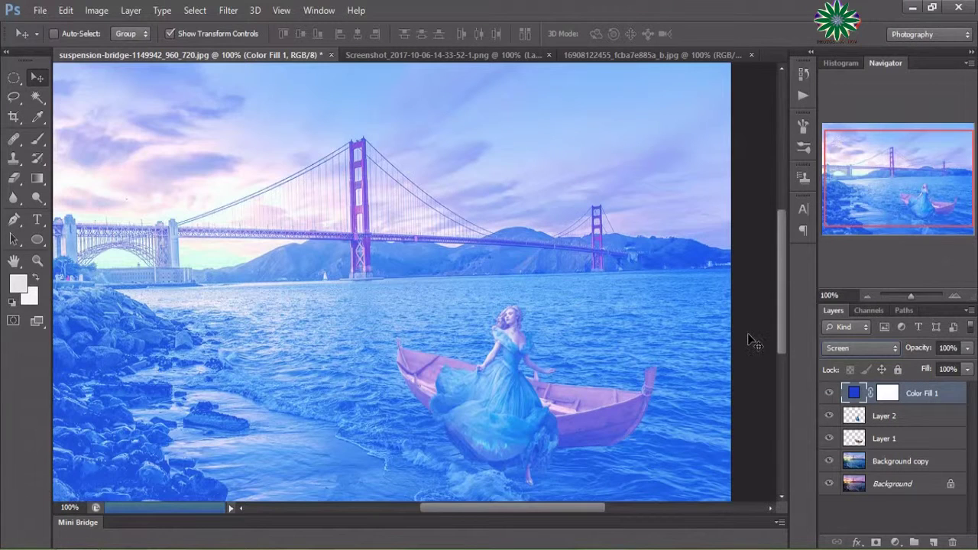
left_click(967, 369)
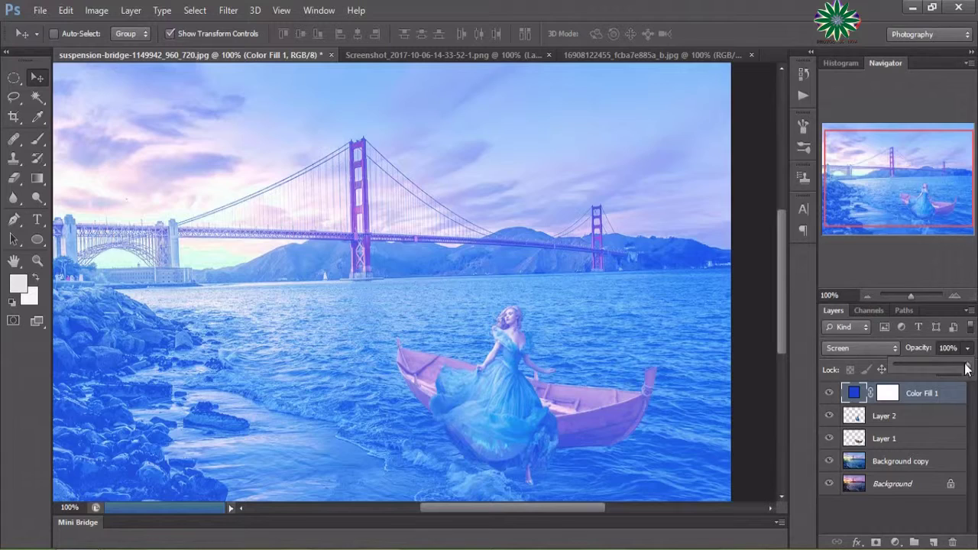
left_click_drag(956, 368, 923, 370)
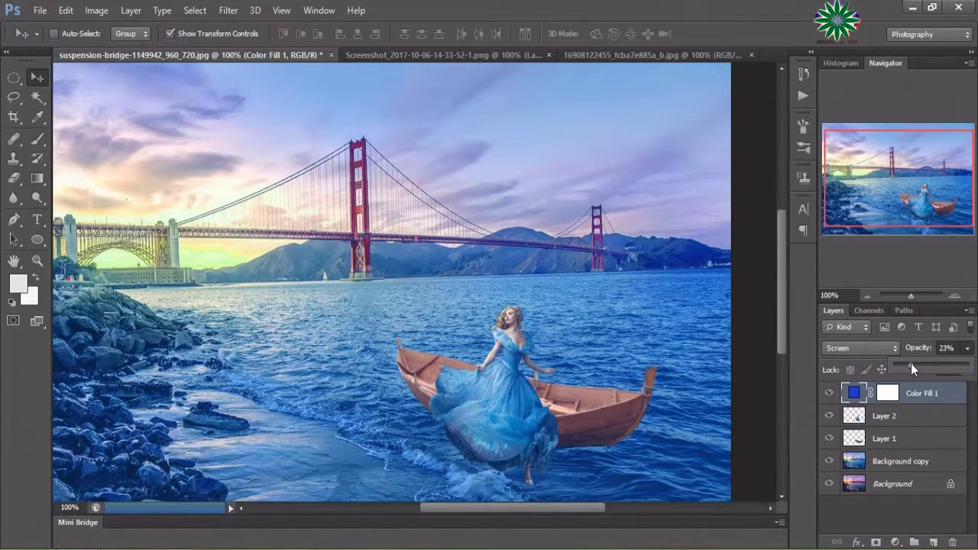
left_click_drag(910, 363, 906, 364)
- Add a Curves layer raising the black point to output 20 and lowering white to 219
left_click(895, 542)
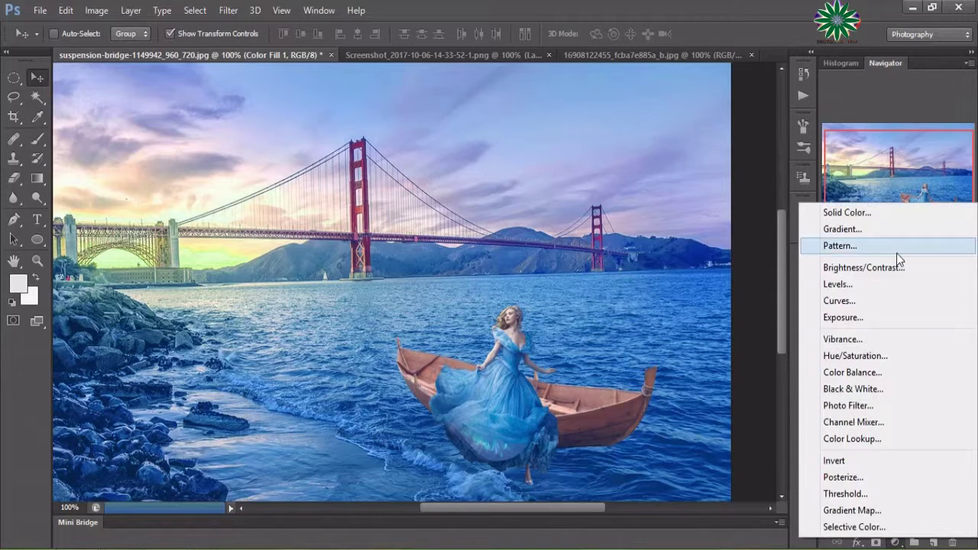
left_click(885, 306)
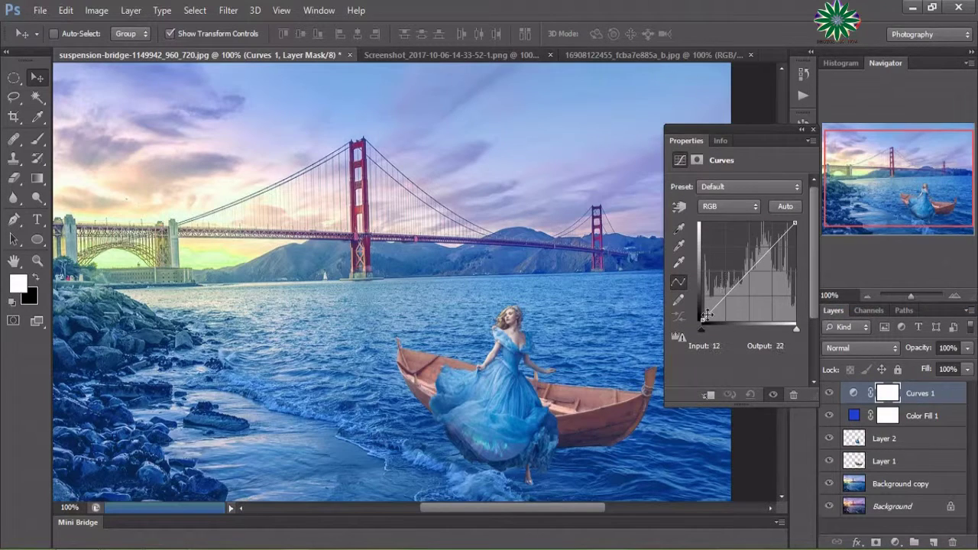
left_click_drag(702, 322, 701, 313)
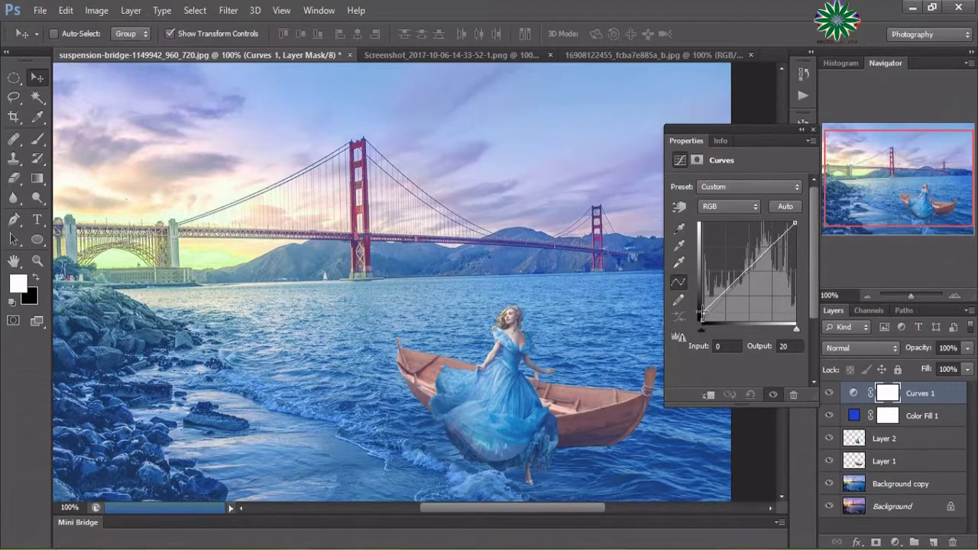
left_click_drag(795, 223, 793, 240)
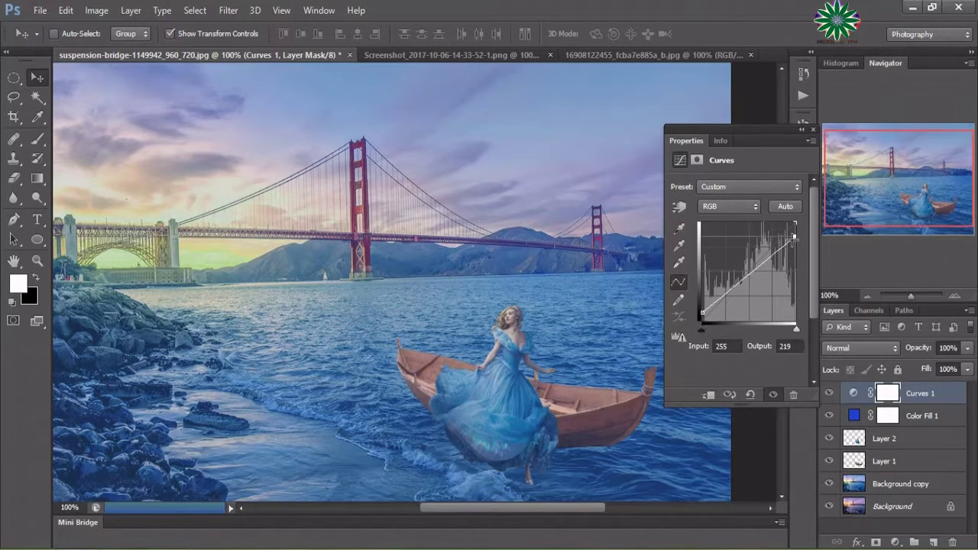
left_click(812, 131)
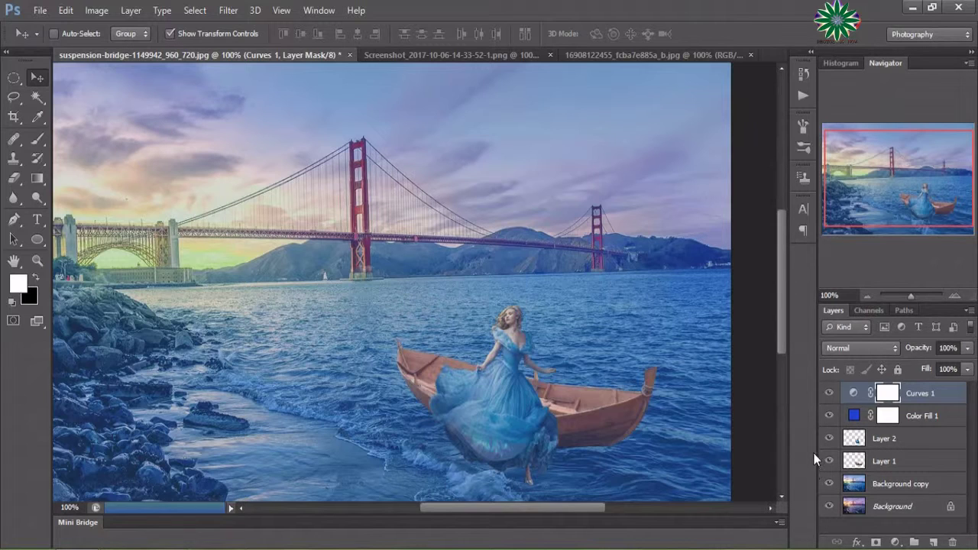
- Add a Color Balance layer shifting midtones to -53 cyan and toward green
left_click(899, 543)
left_click(844, 378)
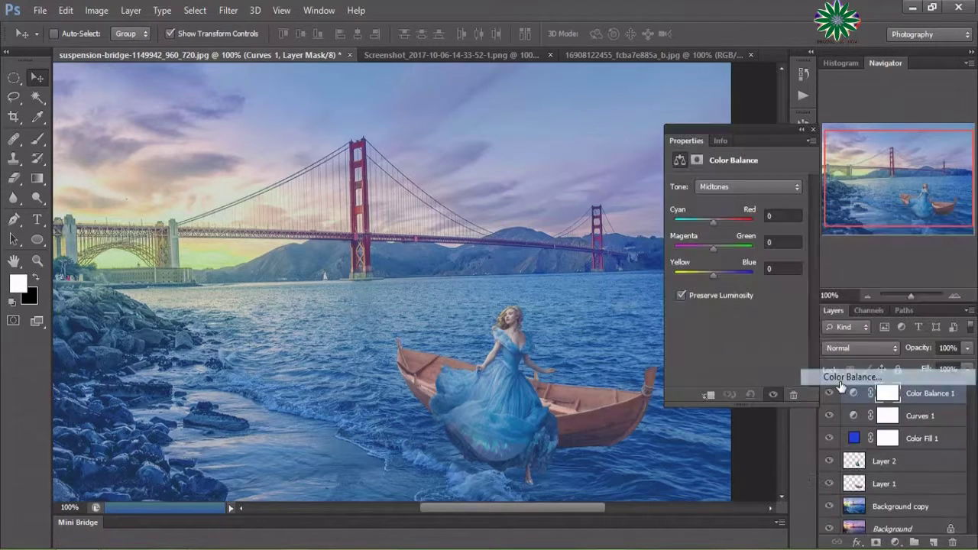
mouse_move(715, 219)
left_mouse_down()
mouse_move(692, 219)
mouse_move(728, 256)
left_mouse_up()
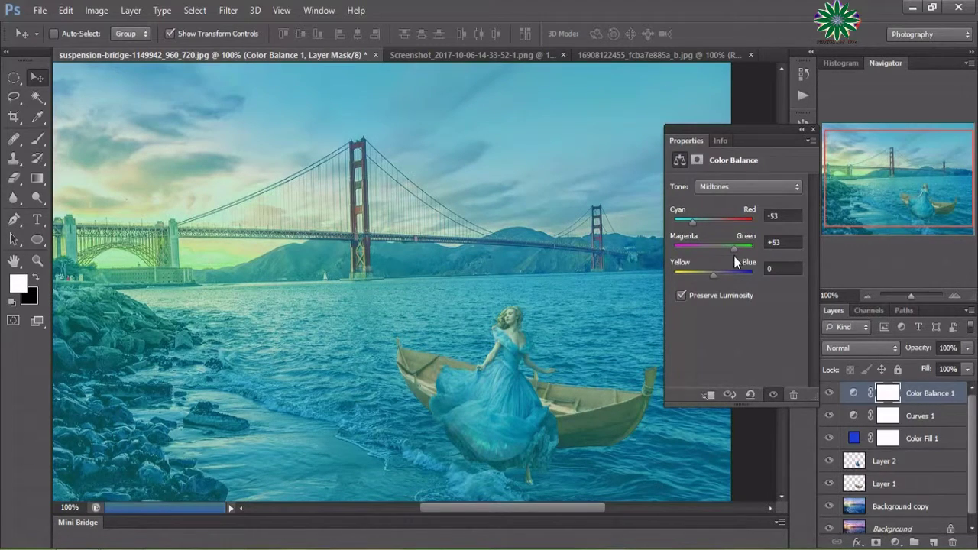
left_click_drag(715, 275, 712, 275)
left_click(814, 129)
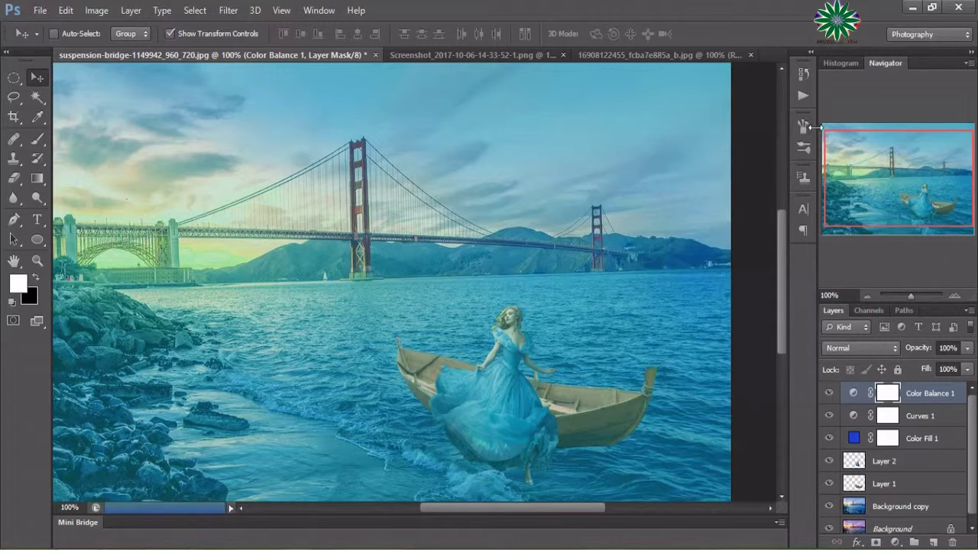
- Apply Shadows/Highlights with shadows 44/60/63, highlights 14/58/78 and brightness -50
left_click(94, 17)
mouse_move(118, 48)
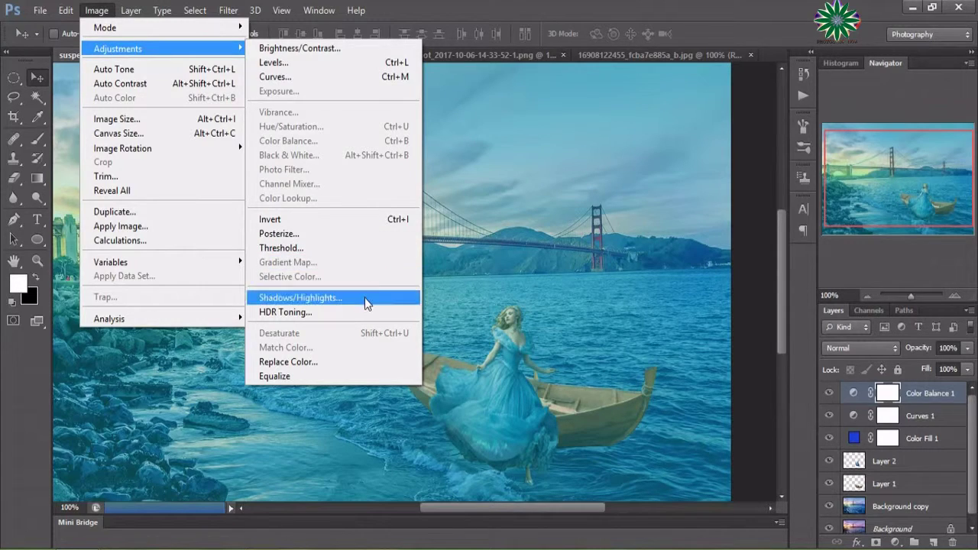
left_click(365, 297)
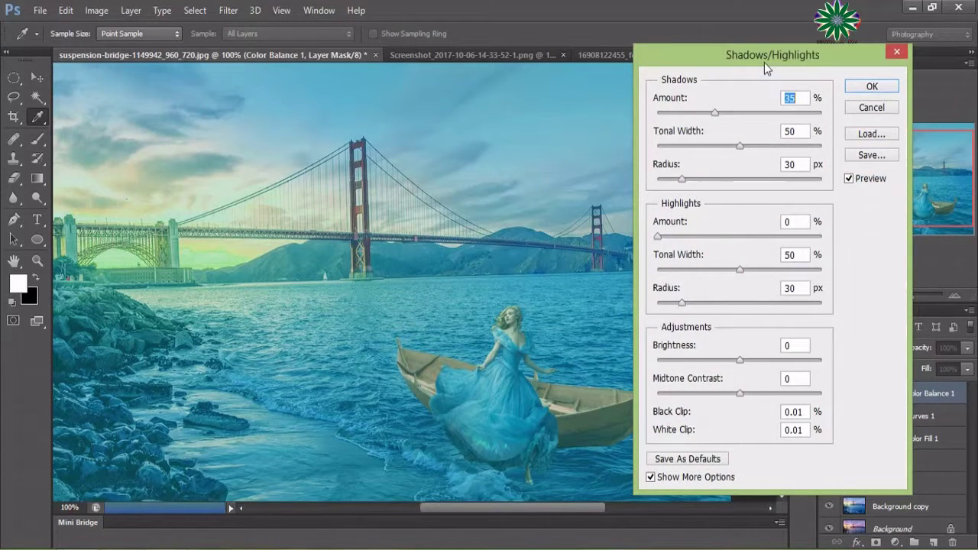
left_click_drag(768, 65, 798, 72)
left_click_drag(744, 118, 787, 166)
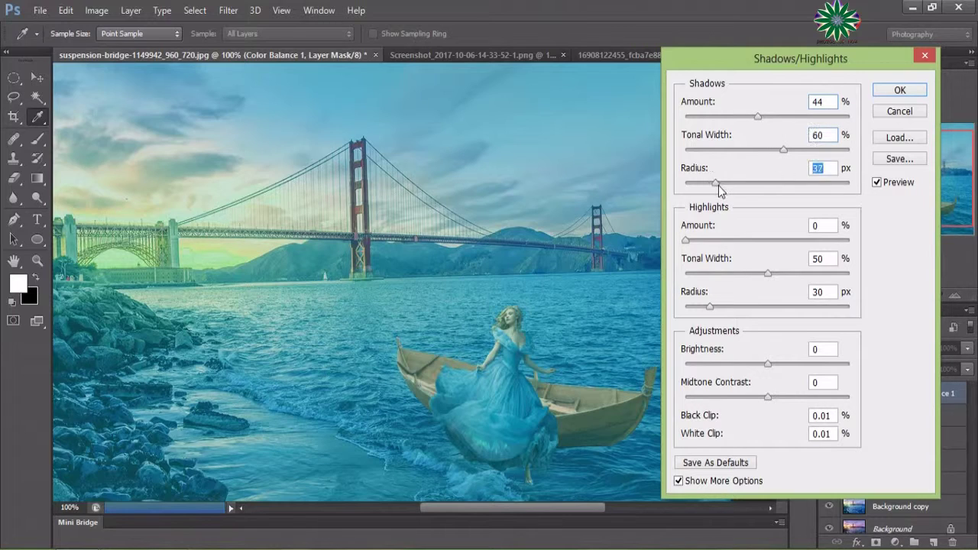
left_click_drag(718, 185, 738, 197)
left_click_drag(685, 240, 710, 247)
left_click_drag(768, 273, 781, 275)
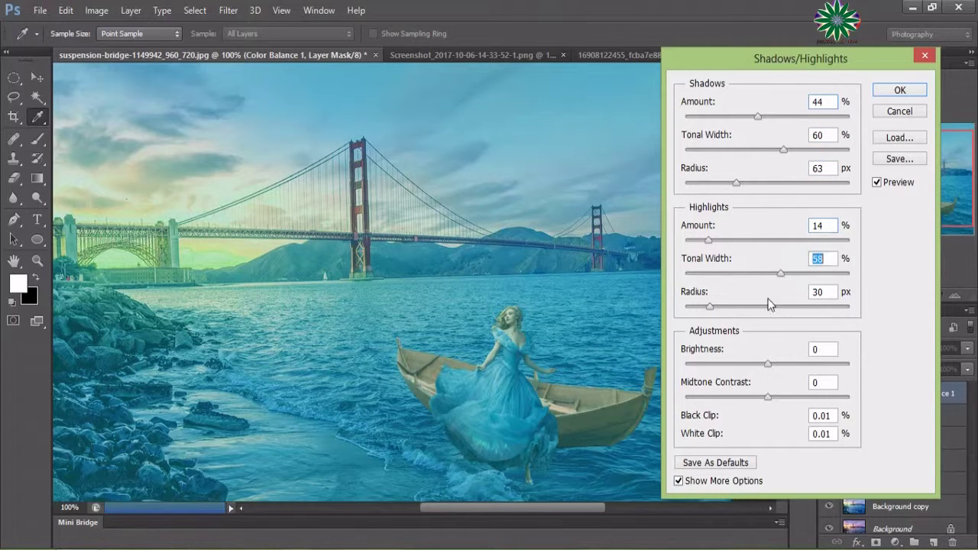
left_click_drag(710, 307, 712, 307)
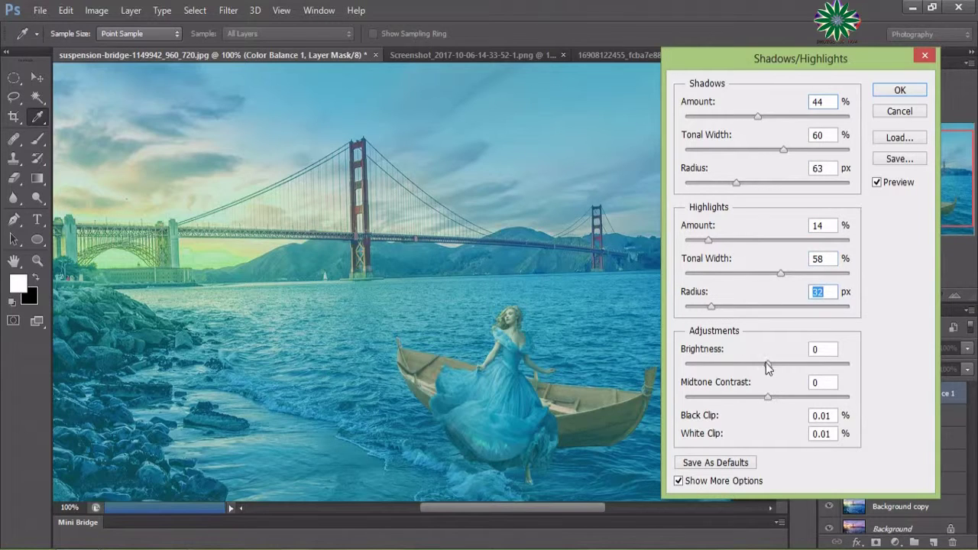
mouse_move(767, 365)
left_mouse_down()
mouse_move(793, 391)
mouse_move(732, 379)
left_mouse_up()
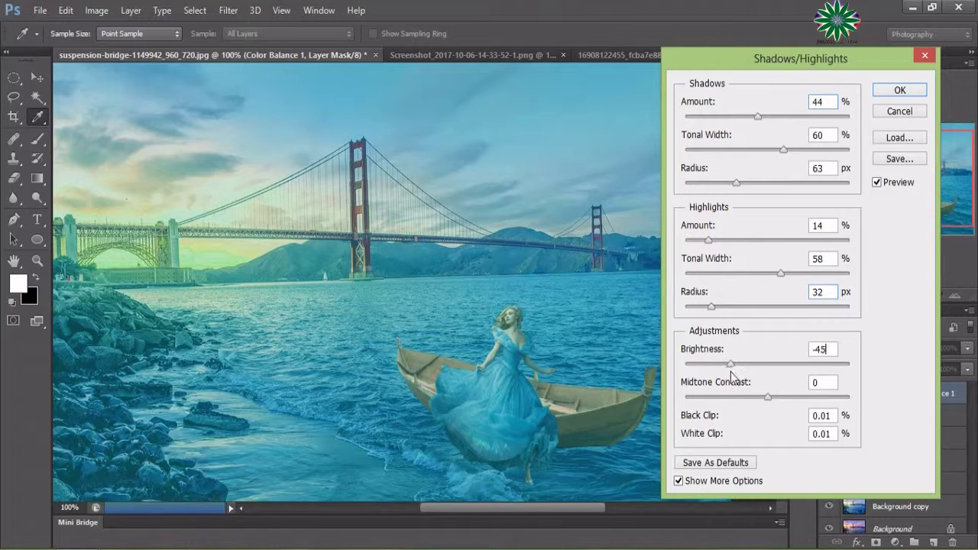
mouse_move(712, 310)
left_mouse_down()
mouse_move(777, 328)
mouse_move(748, 321)
left_mouse_up()
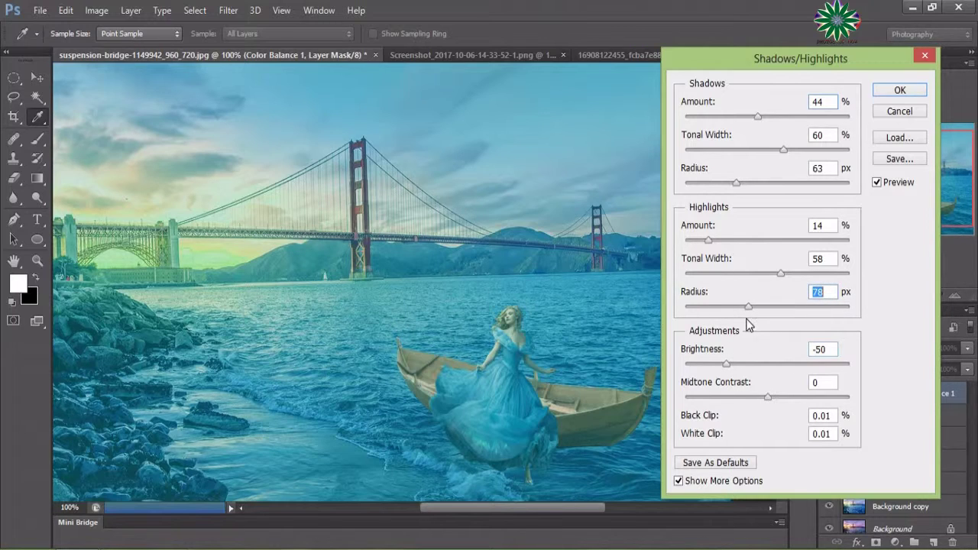
left_click(887, 90)
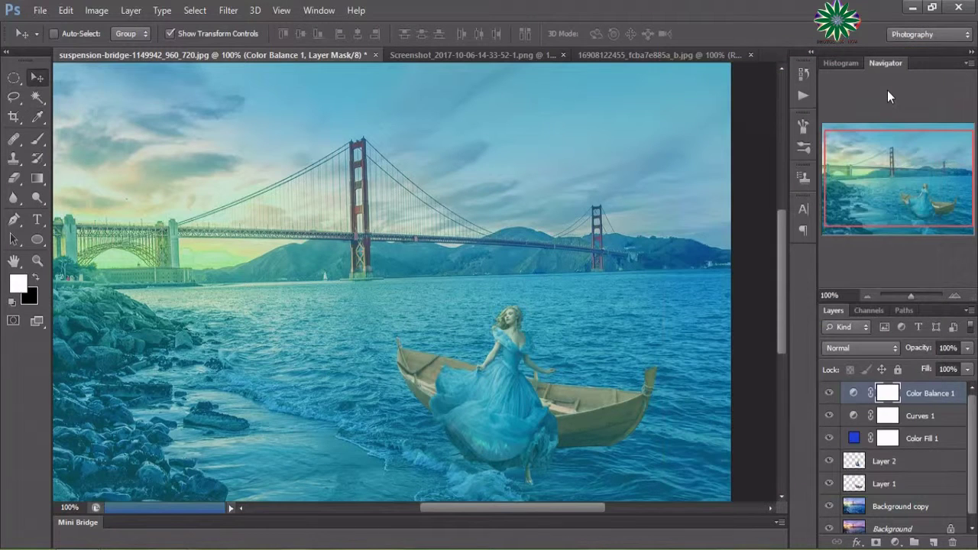
- Flatten and apply HDR Toning: gamma 1.51, exposure -0.41, vibrance +30, saturation +68
left_click(100, 13)
mouse_move(118, 49)
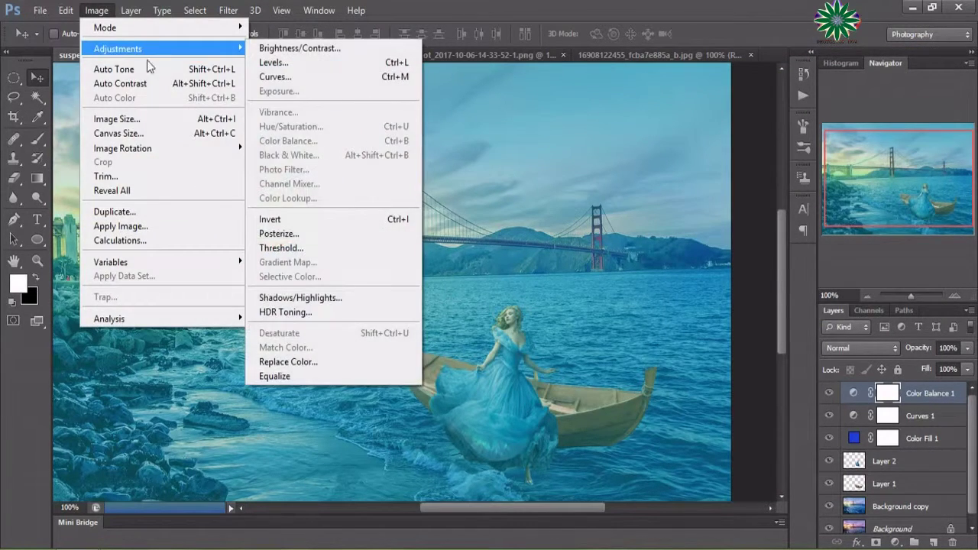
left_click(311, 309)
left_click(539, 334)
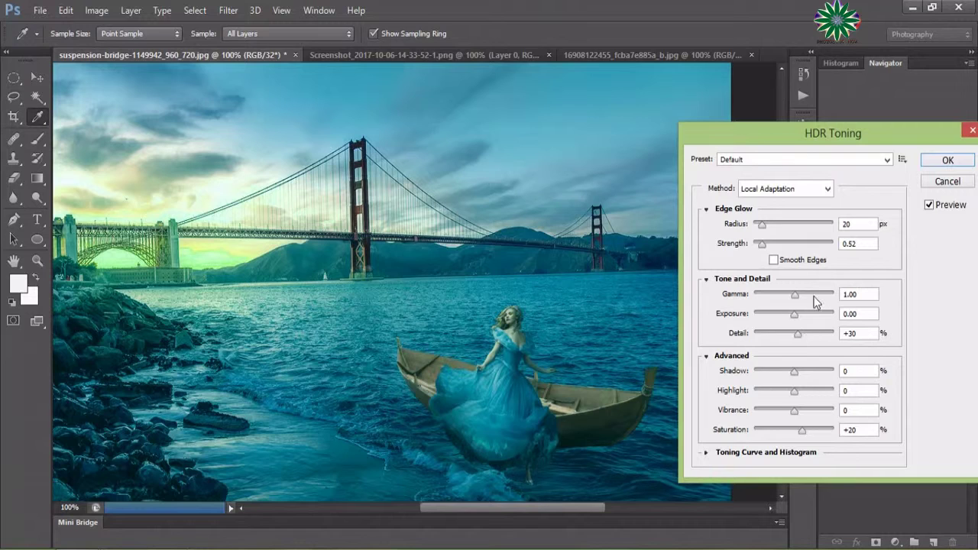
left_click_drag(795, 295, 773, 296)
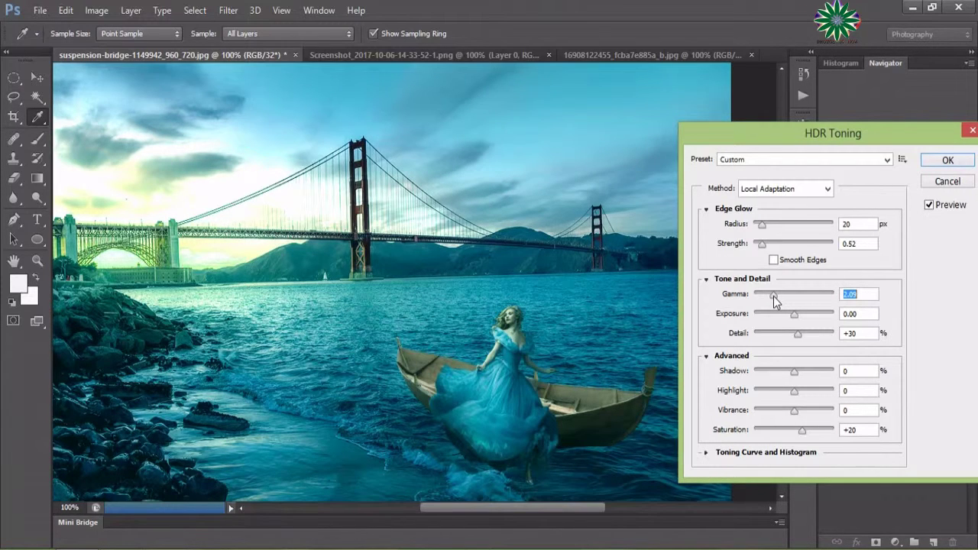
left_click_drag(773, 296, 772, 296)
mouse_move(795, 317)
left_mouse_down()
mouse_move(808, 324)
mouse_move(790, 320)
left_mouse_up()
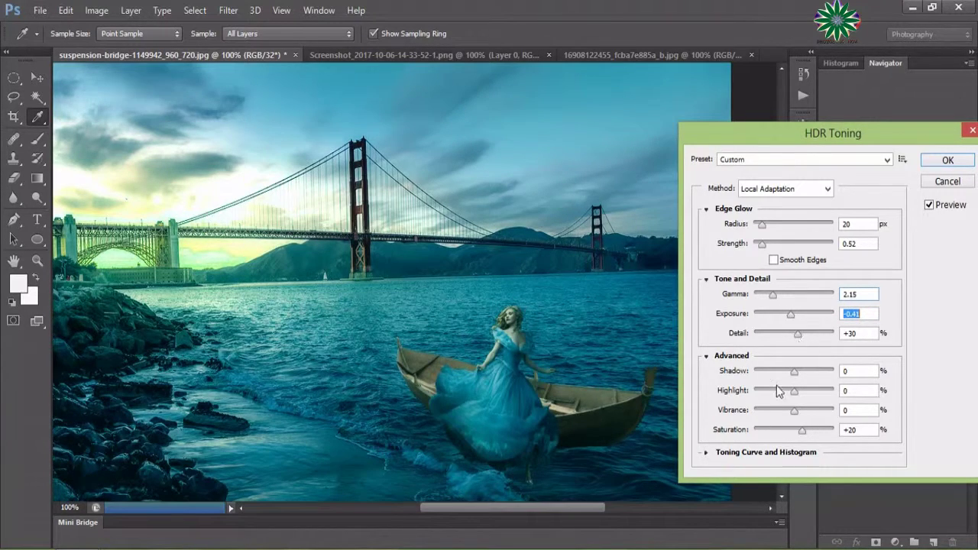
mouse_move(794, 372)
left_mouse_down()
mouse_move(786, 373)
mouse_move(803, 374)
mouse_move(812, 393)
mouse_move(760, 392)
mouse_move(816, 401)
mouse_move(804, 401)
left_mouse_up()
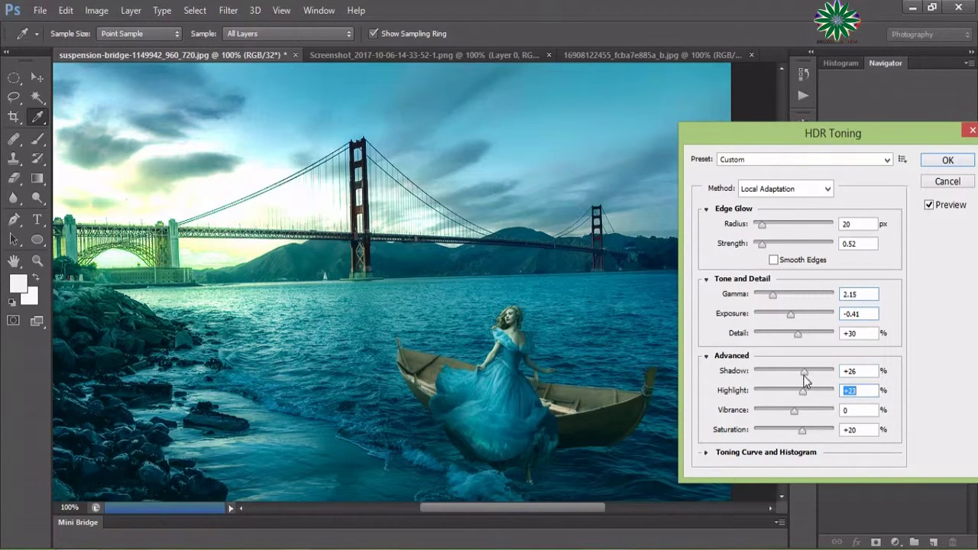
mouse_move(804, 372)
left_mouse_down()
mouse_move(791, 374)
mouse_move(802, 375)
left_mouse_up()
mouse_move(796, 412)
left_mouse_down()
mouse_move(805, 414)
mouse_move(792, 433)
mouse_move(822, 456)
left_mouse_up()
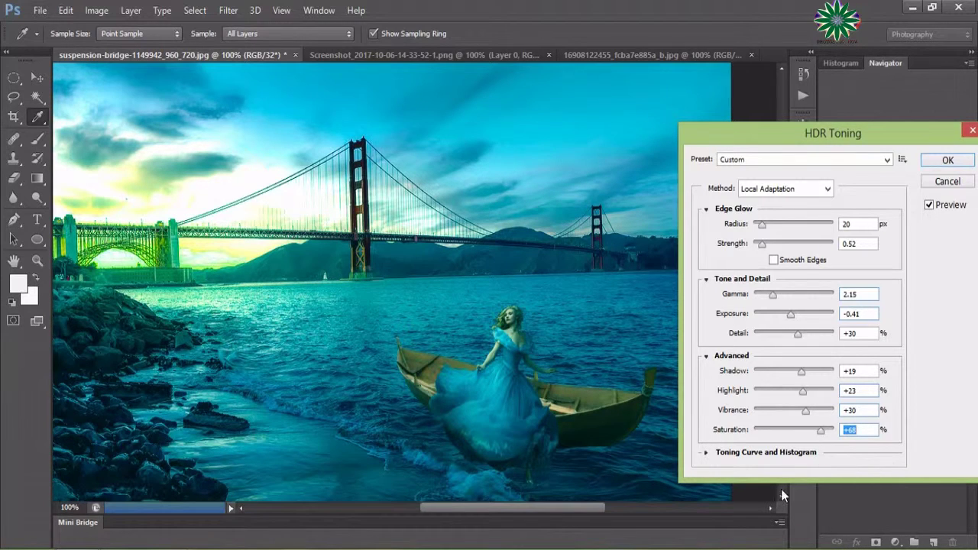
left_click_drag(773, 293, 788, 300)
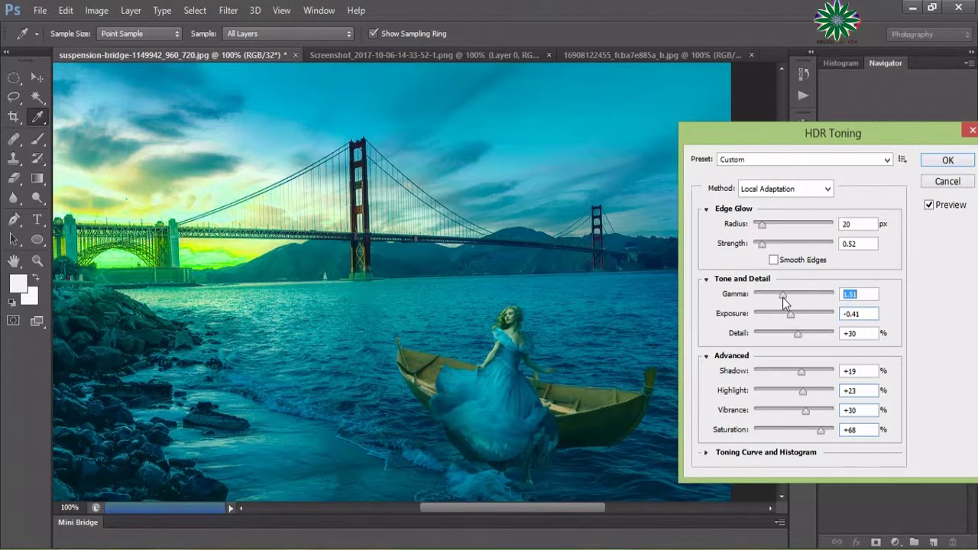
left_click(944, 160)
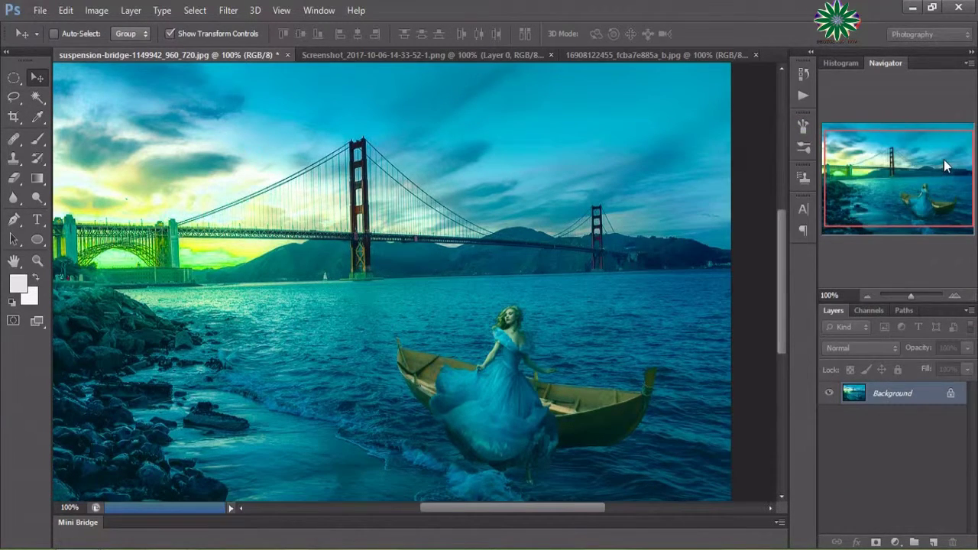